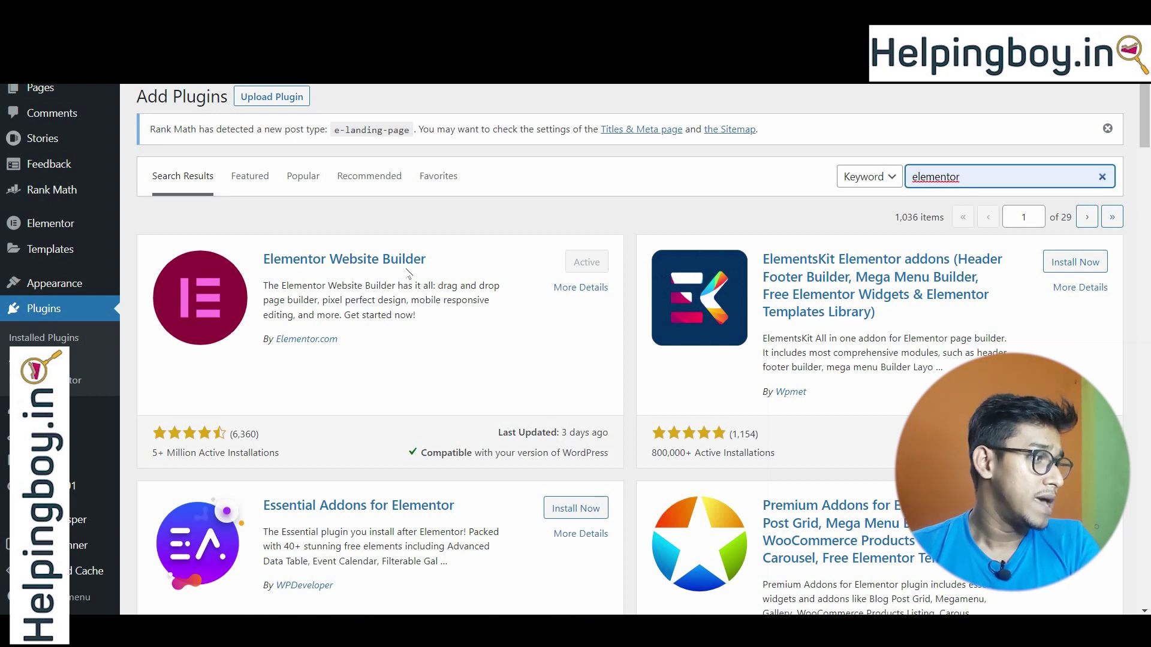
# Step: Create a new blog post and open it in the Elementor editor
pyautogui.scroll(3, 409, 273)
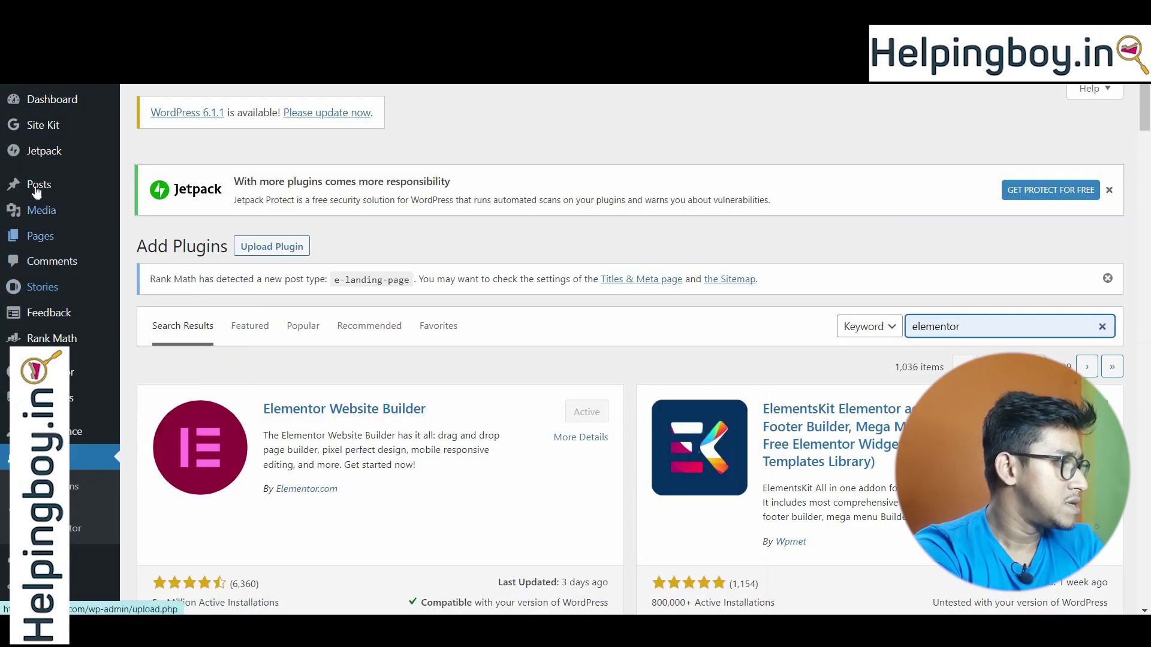
pyautogui.moveTo(39, 184)
pyautogui.click(154, 210)
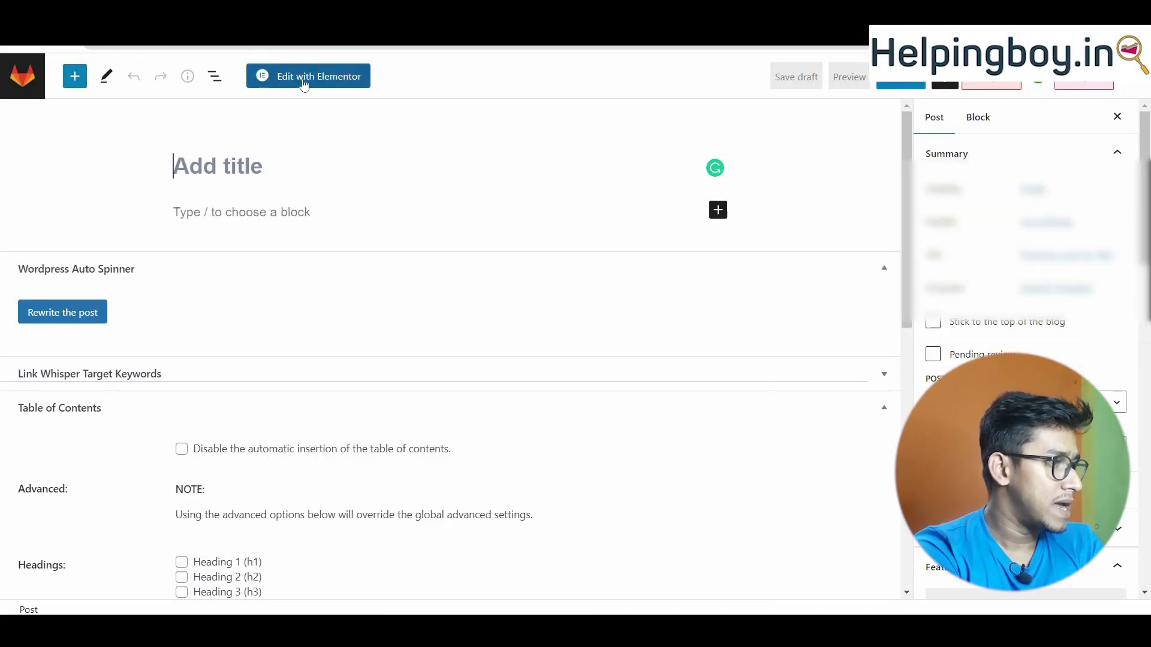
pyautogui.click(320, 82)
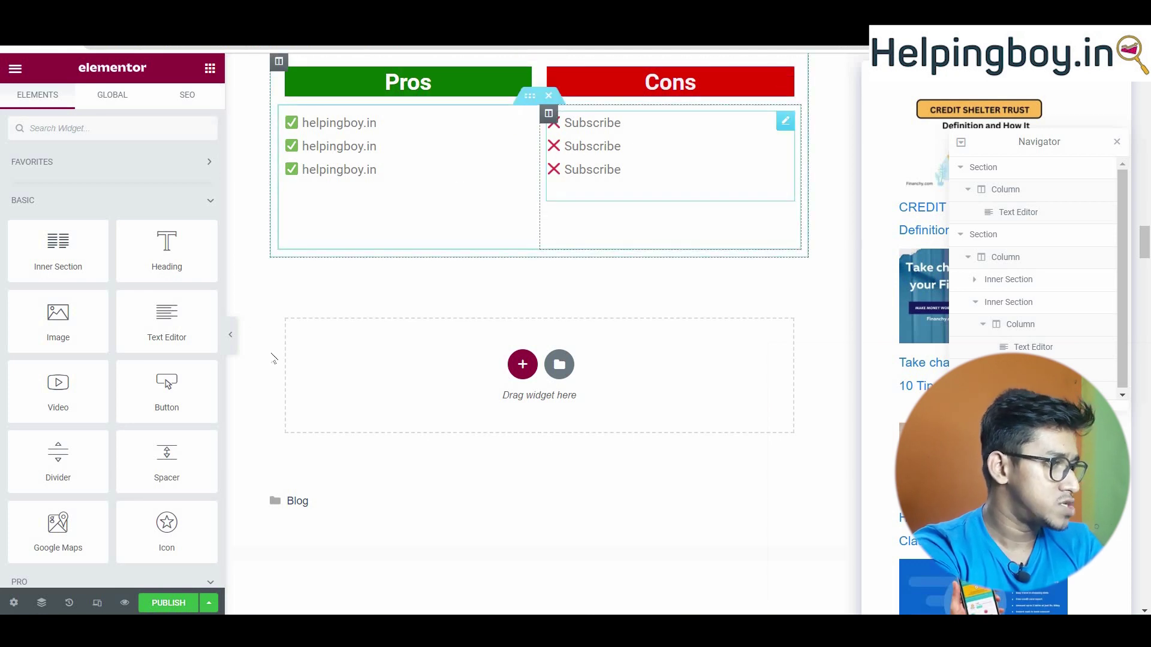
# Step: Examine how the existing Pros and Cons section lays out in the mobile view, and return to the desktop view
pyautogui.click(99, 604)
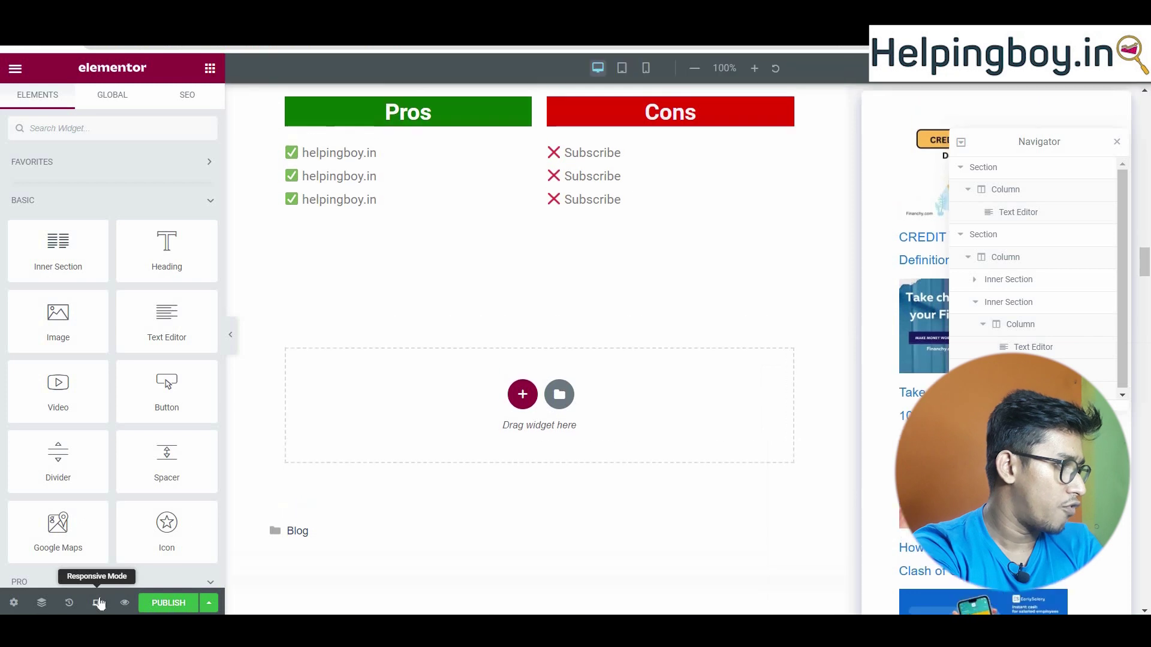
pyautogui.click(647, 69)
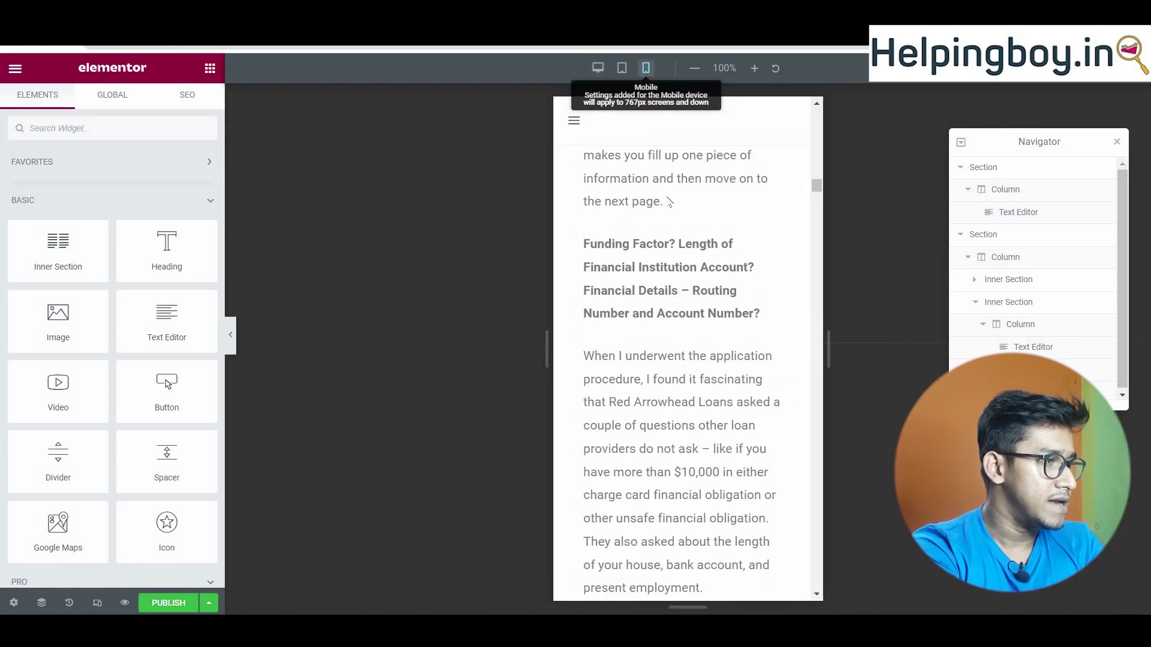
pyautogui.scroll(-5, 729, 333)
pyautogui.scroll(-15, 729, 330)
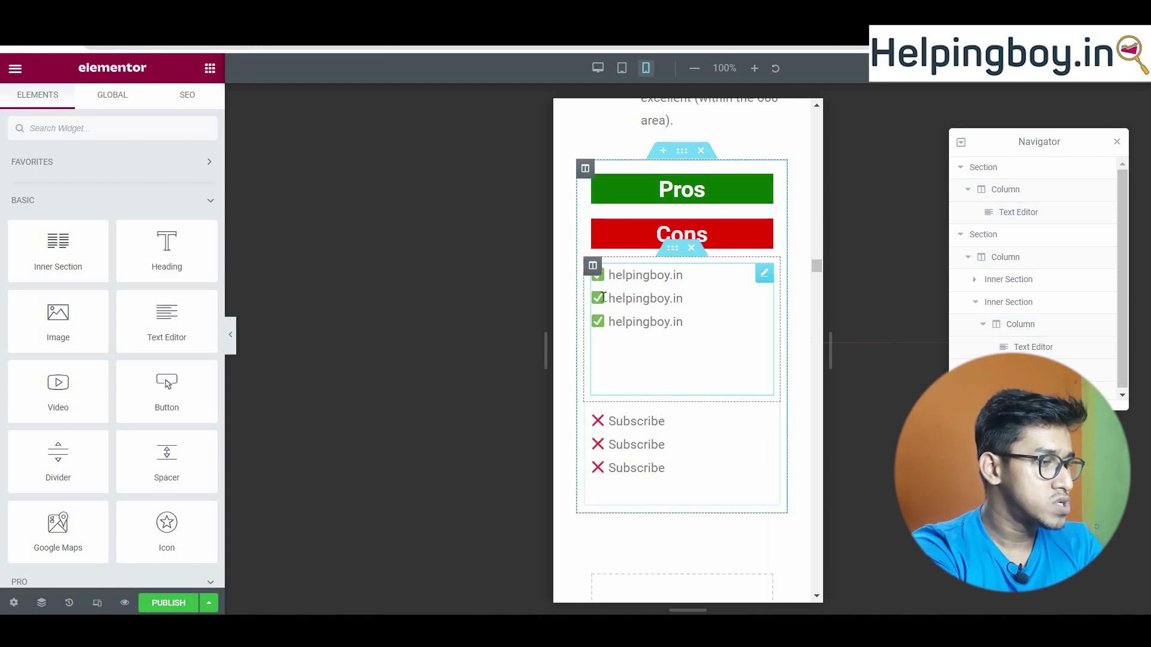
pyautogui.click(650, 312)
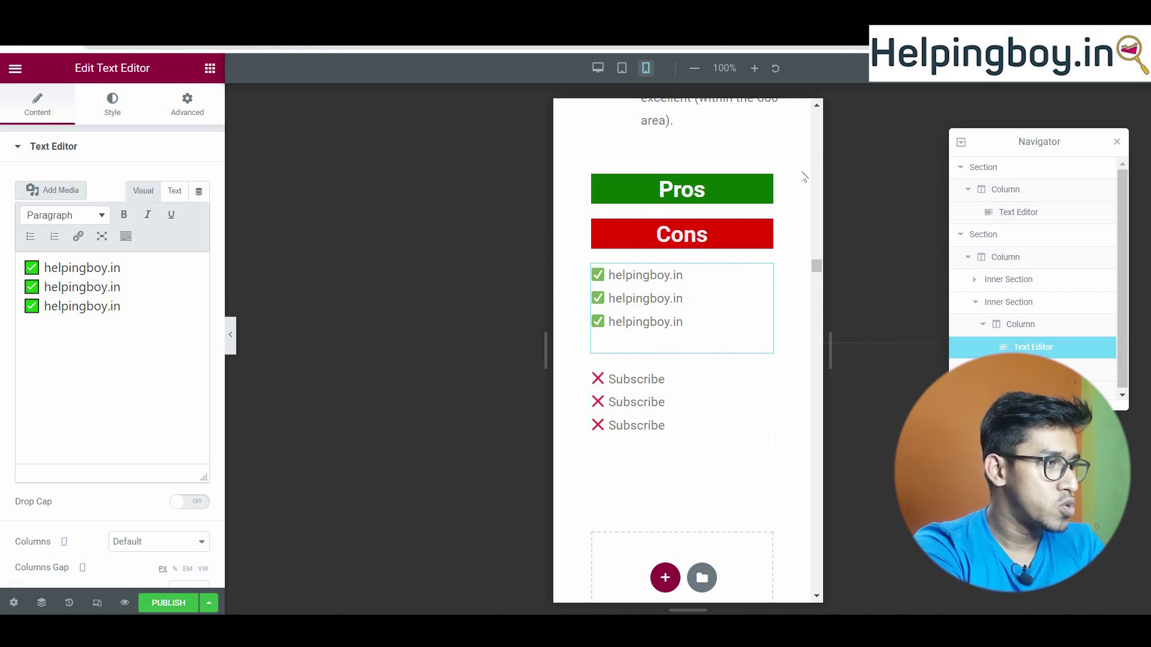
pyautogui.click(604, 71)
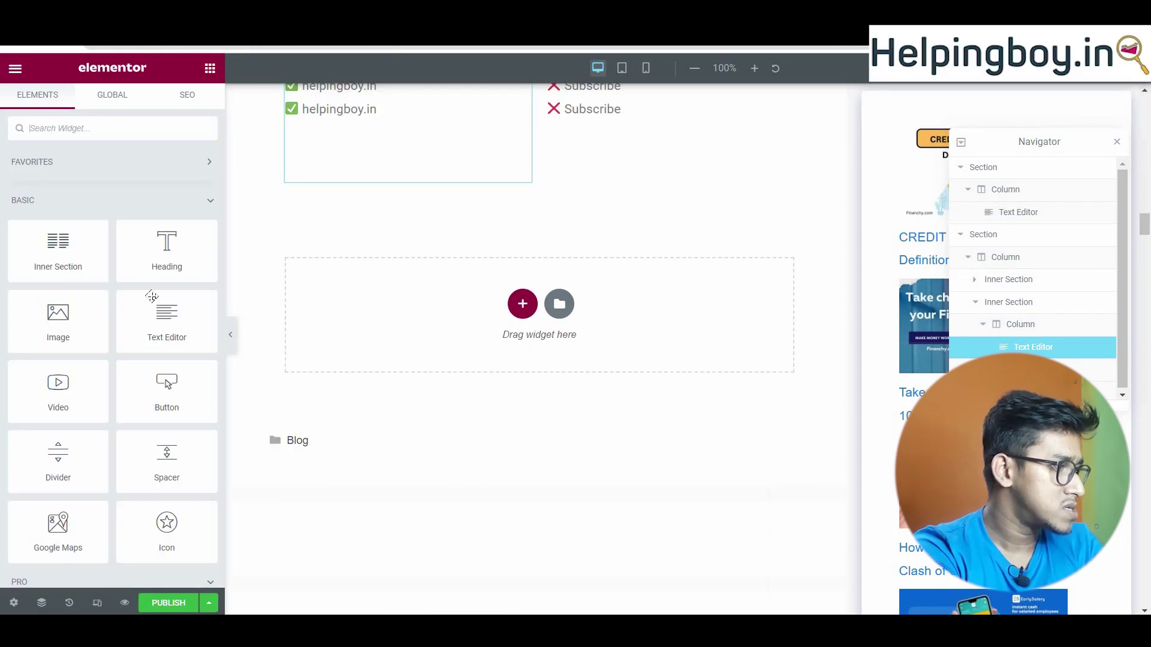
# Step: Add a two-column inner section in the empty area below the existing one, with headings titled Pros and Cons in its columns
pyautogui.moveTo(63, 247); pyautogui.dragTo(522, 307)
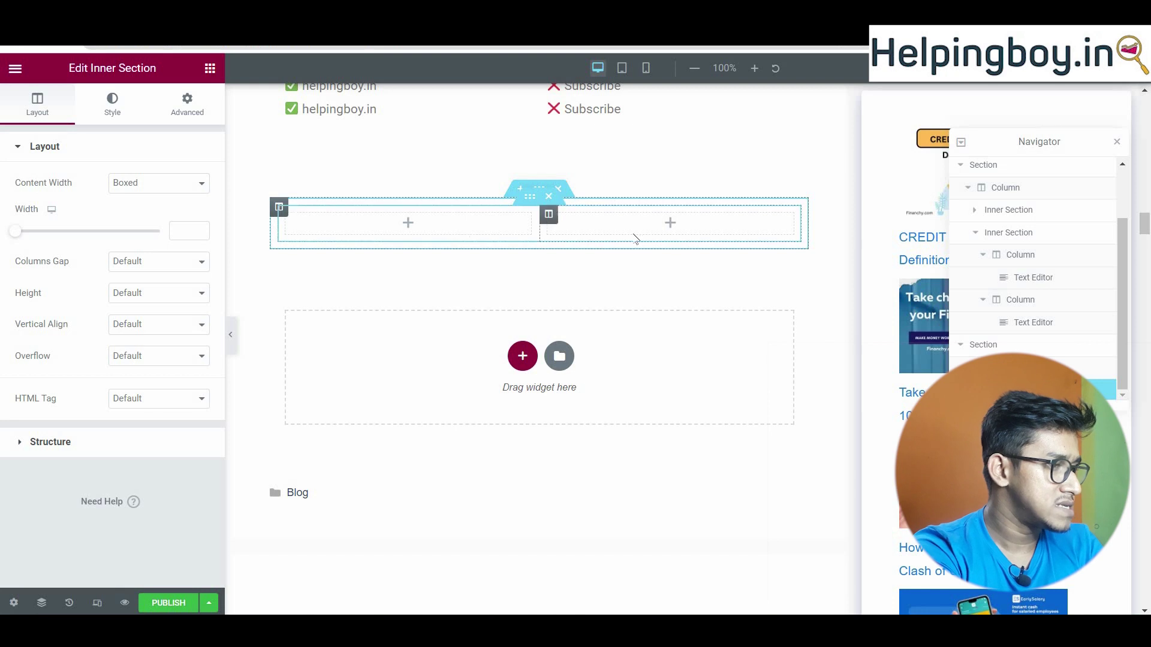
pyautogui.click(209, 68)
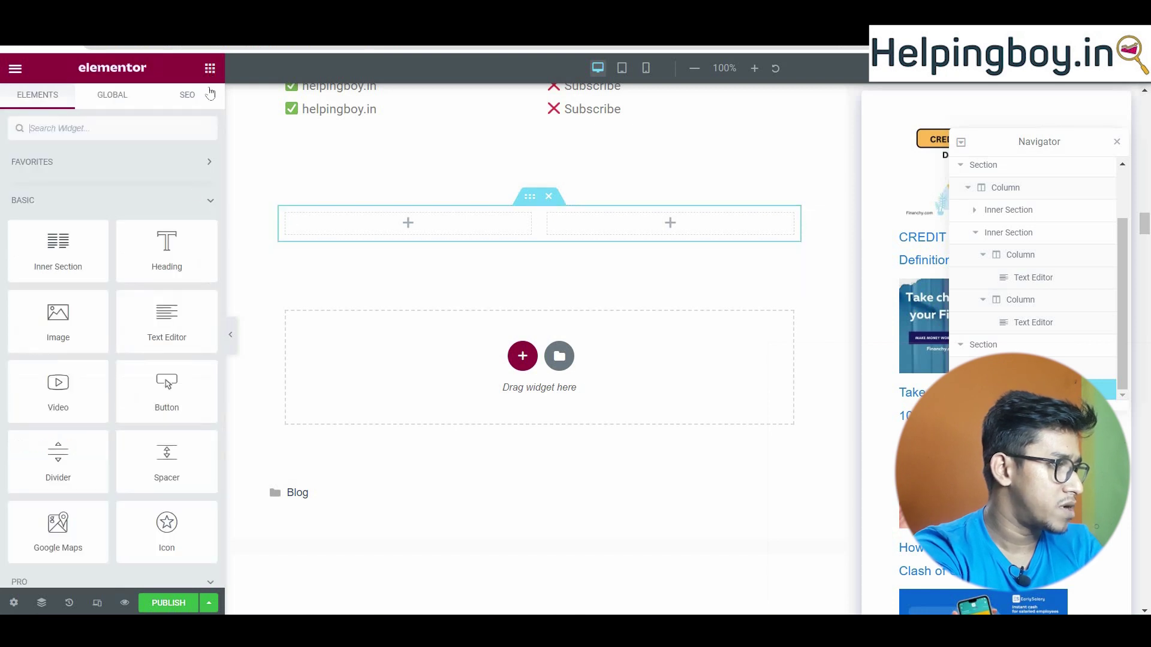
pyautogui.moveTo(173, 249); pyautogui.dragTo(411, 243)
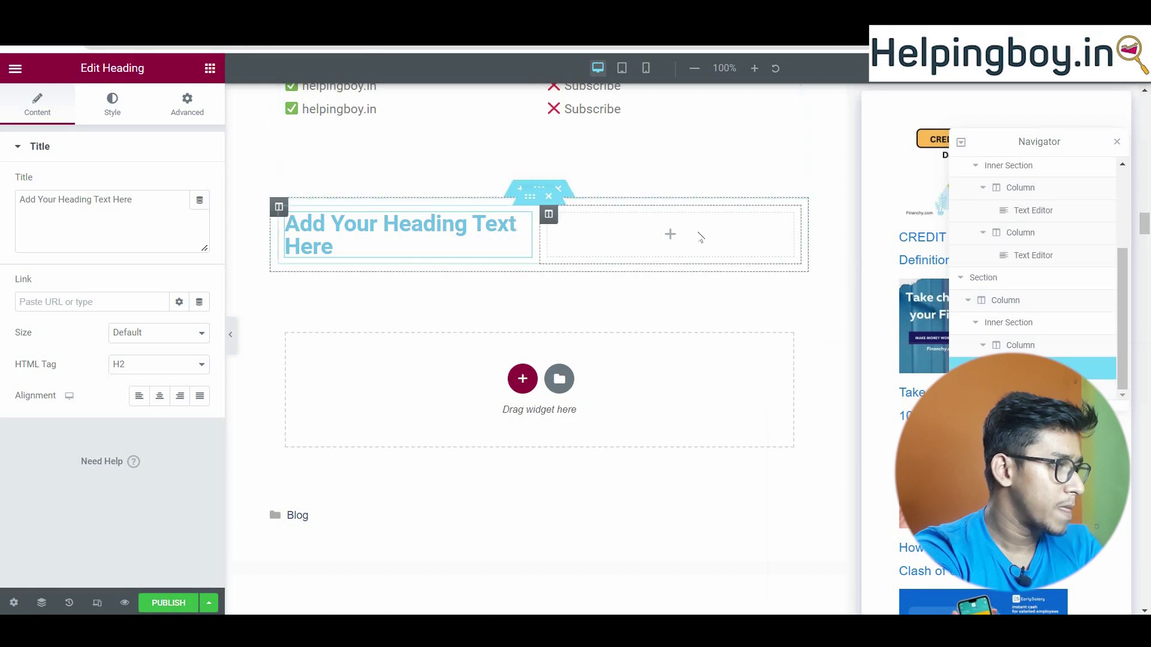
pyautogui.click(681, 233)
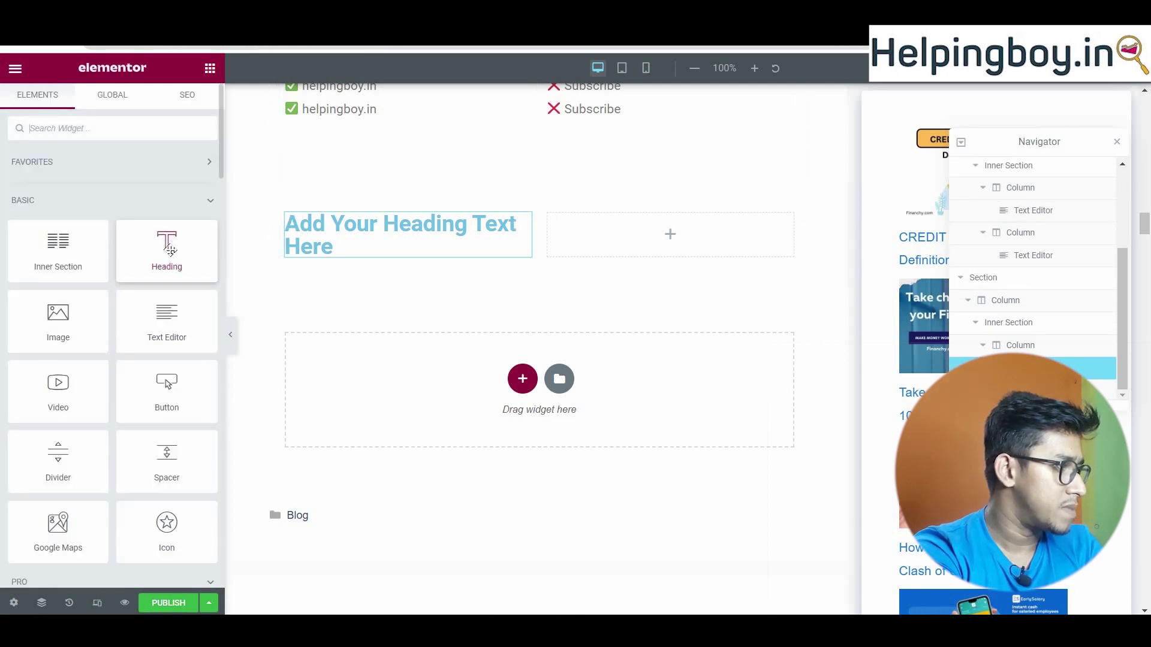
pyautogui.moveTo(169, 249); pyautogui.dragTo(617, 249)
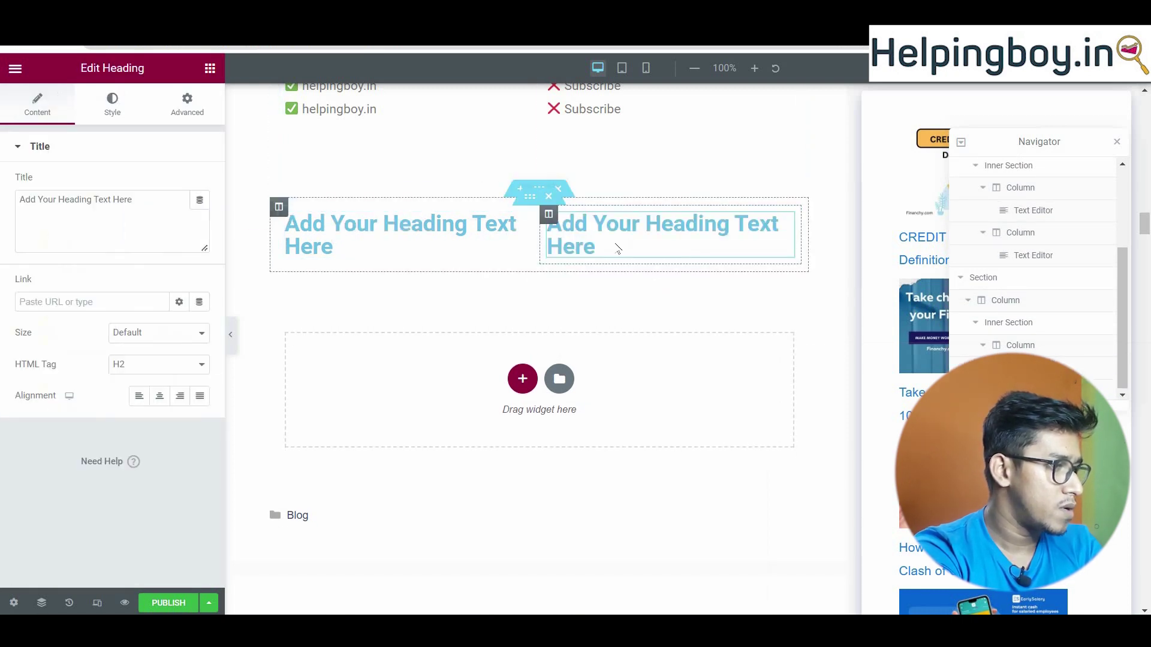
pyautogui.tripleClick(360, 238)
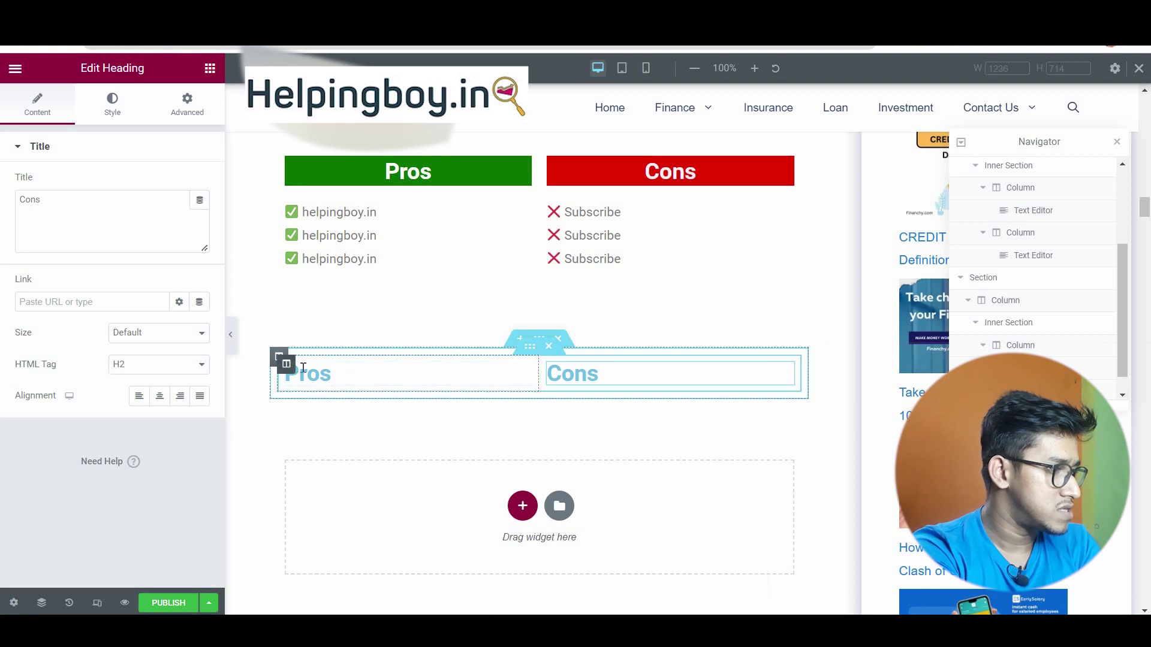
# Step: Set the text color of the new Pros heading to white, #FFFFFF
pyautogui.click(316, 369)
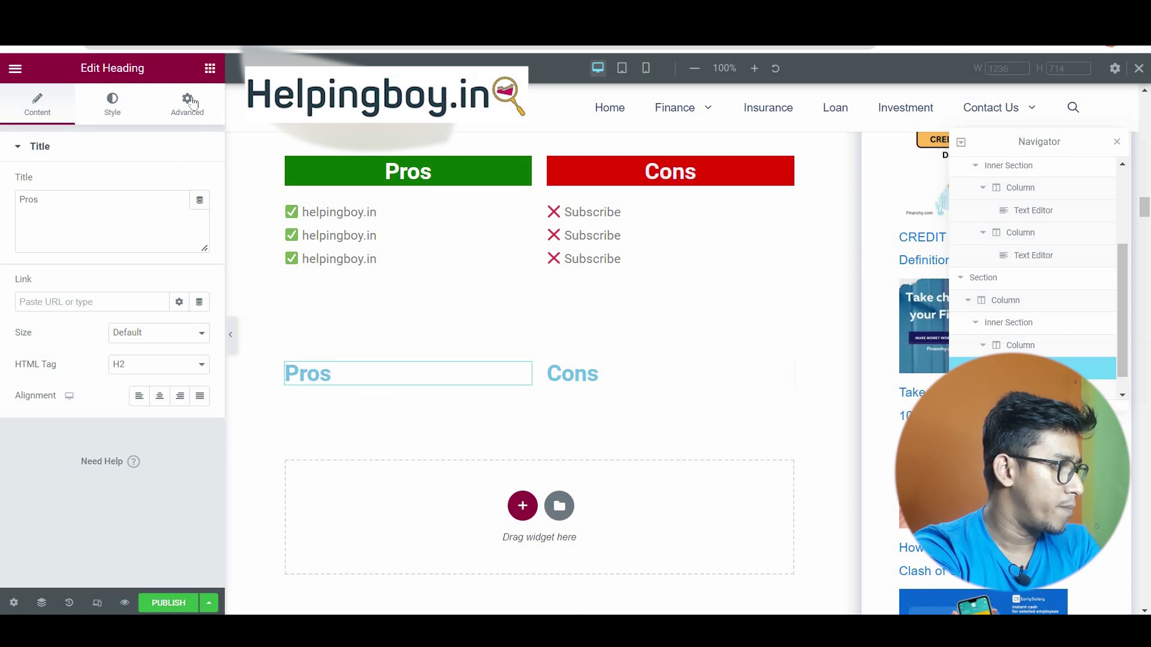
pyautogui.click(119, 110)
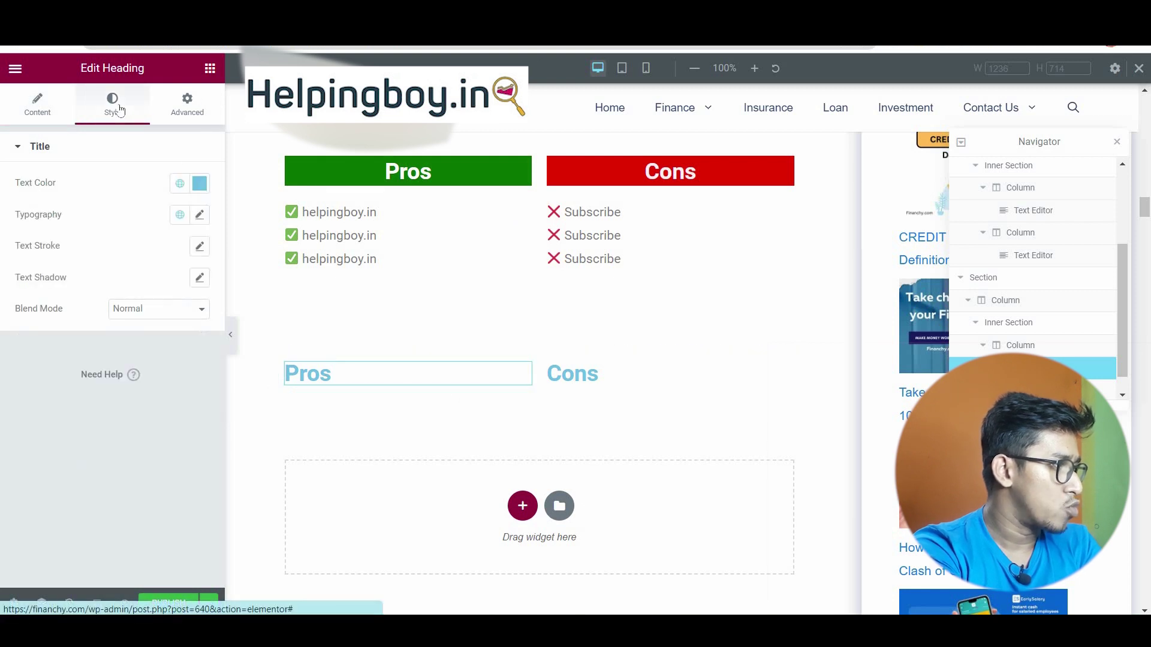
pyautogui.click(198, 186)
pyautogui.moveTo(117, 251)
pyautogui.mouseDown()
pyautogui.moveTo(157, 249)
pyautogui.moveTo(51, 253)
pyautogui.moveTo(2, 239)
pyautogui.mouseUp()
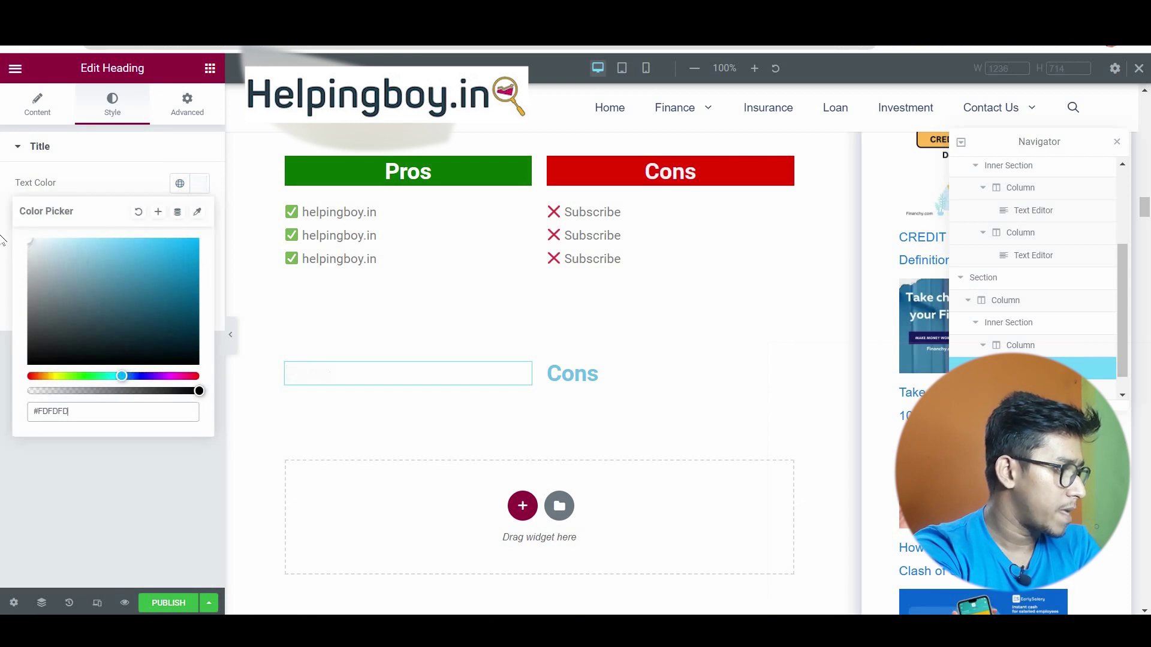
pyautogui.click(124, 150)
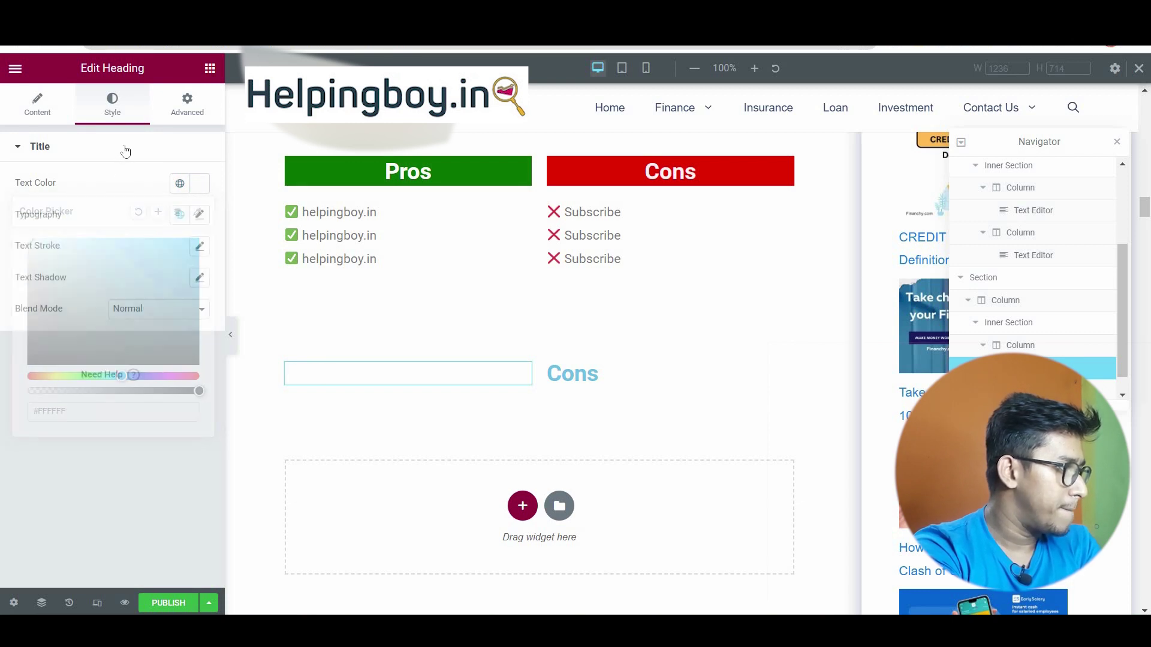
# Step: Give the Pros heading a classic background in a medium-dark green
pyautogui.click(187, 112)
pyautogui.scroll(-5, 146, 393)
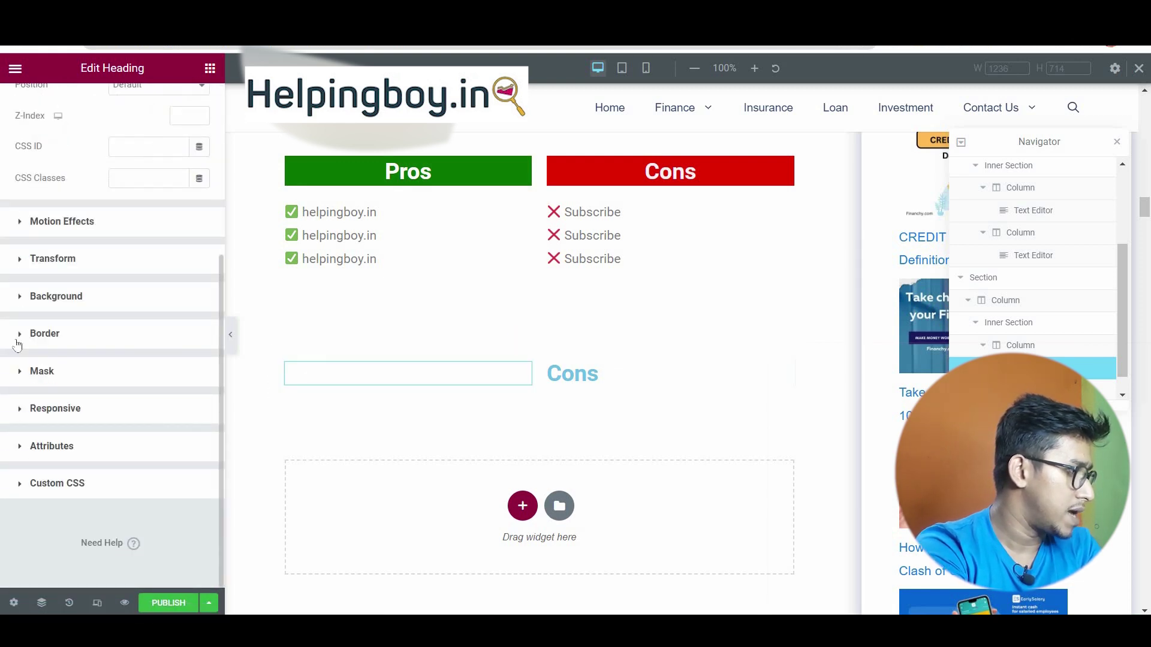
pyautogui.click(25, 297)
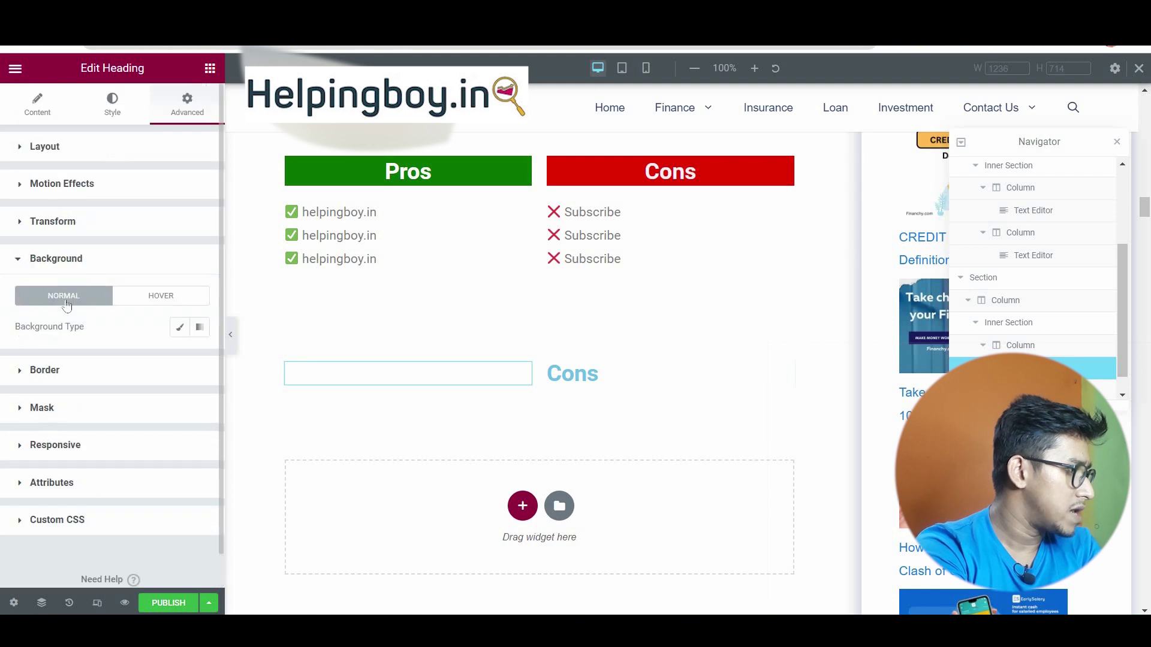
pyautogui.click(178, 330)
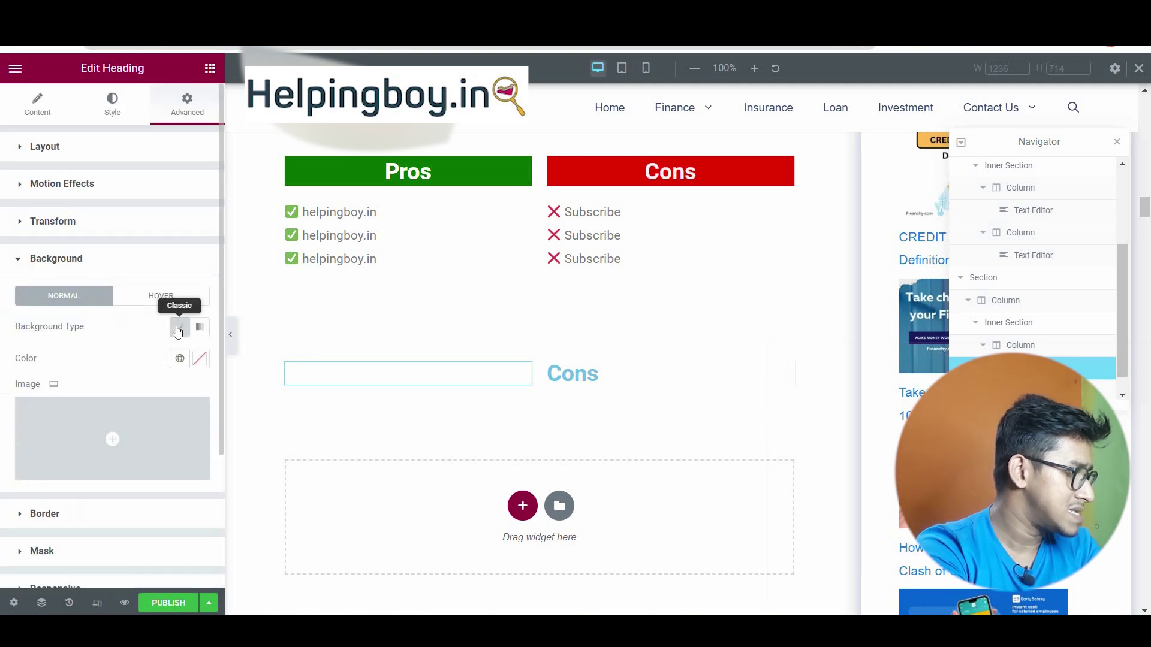
pyautogui.click(200, 359)
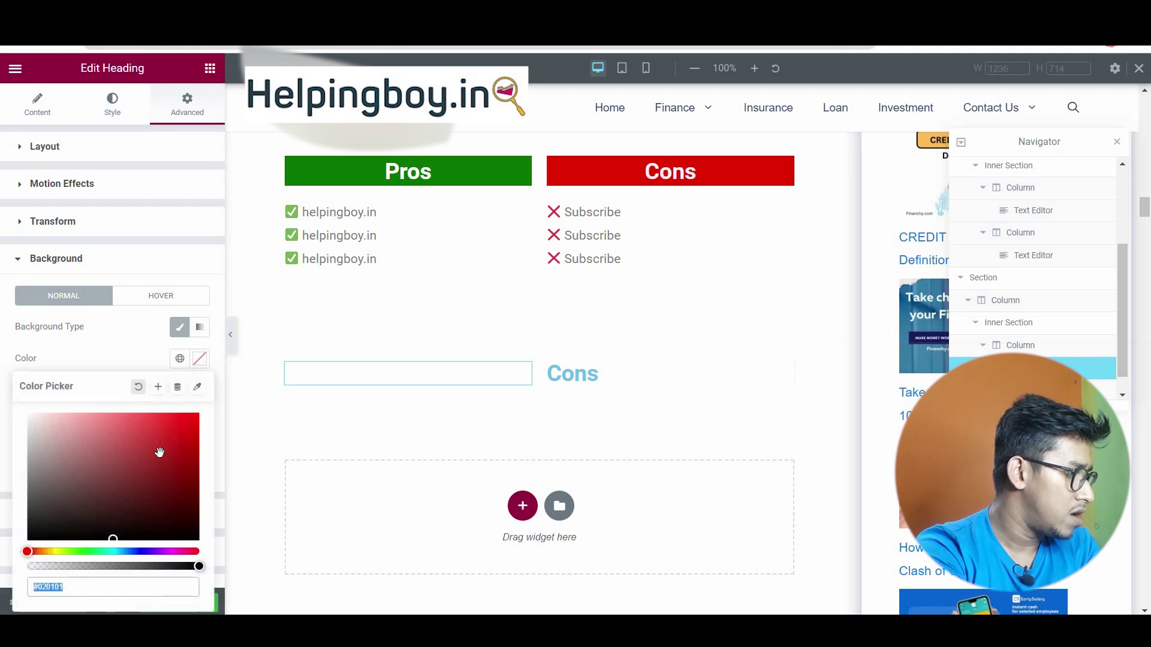
pyautogui.click(88, 551)
pyautogui.click(178, 484)
pyautogui.moveTo(178, 483); pyautogui.dragTo(186, 475)
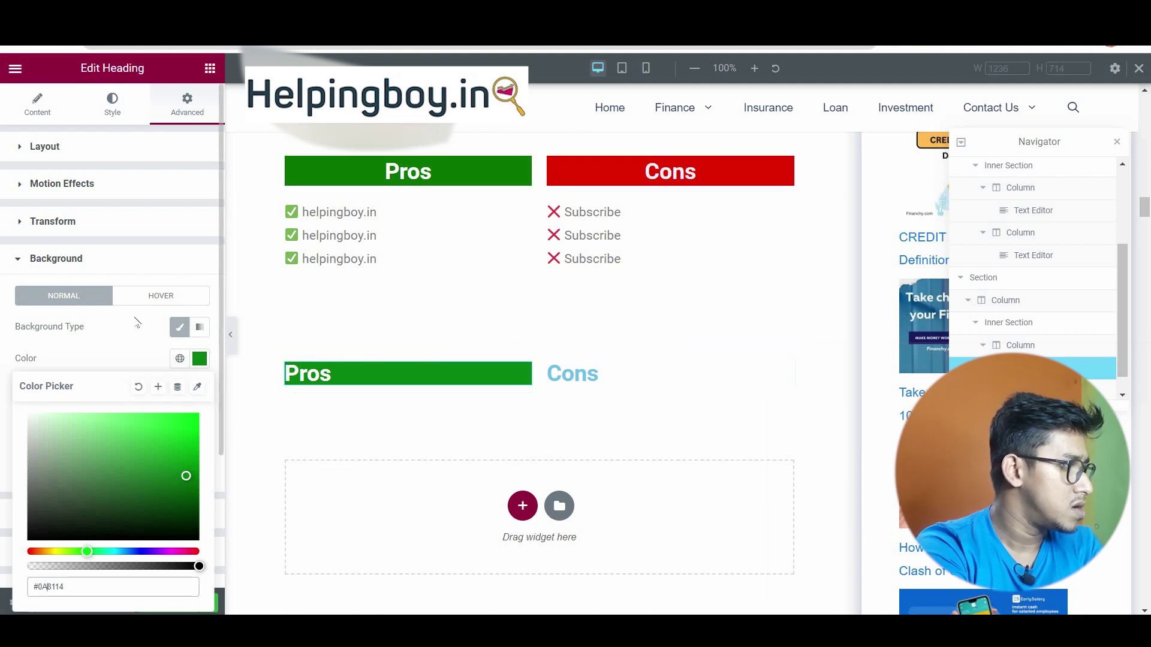
pyautogui.click(72, 258)
# Step: Set the Pros heading's padding to 5 px on all sides and center its text
pyautogui.click(20, 149)
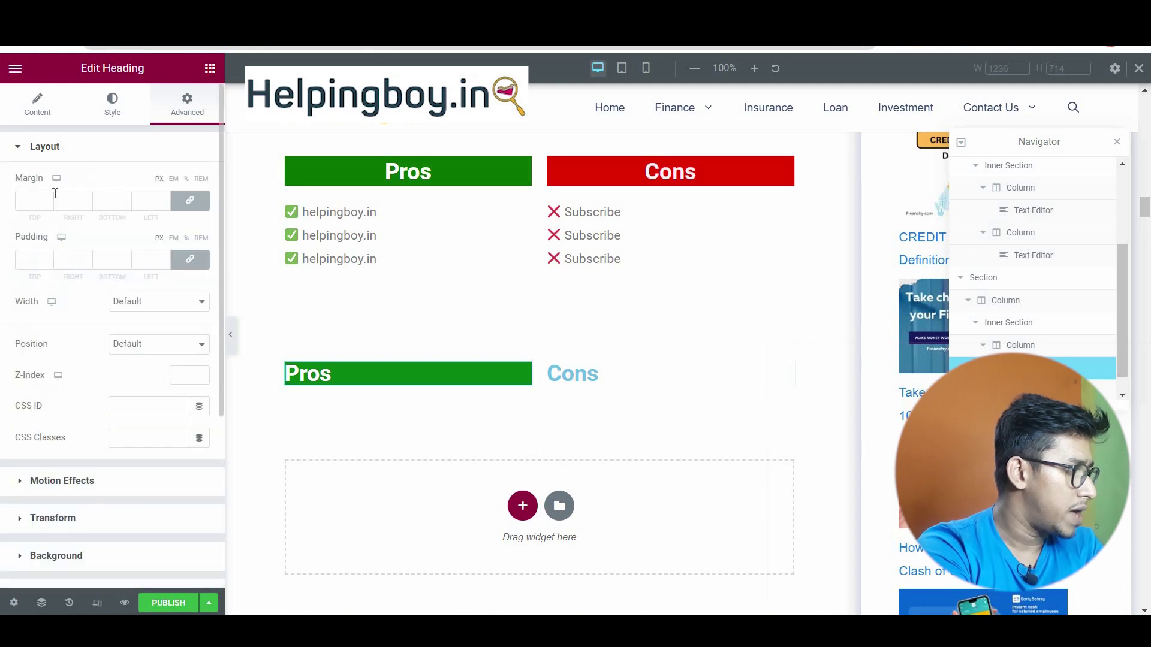
pyautogui.click(30, 256)
pyautogui.write('10')
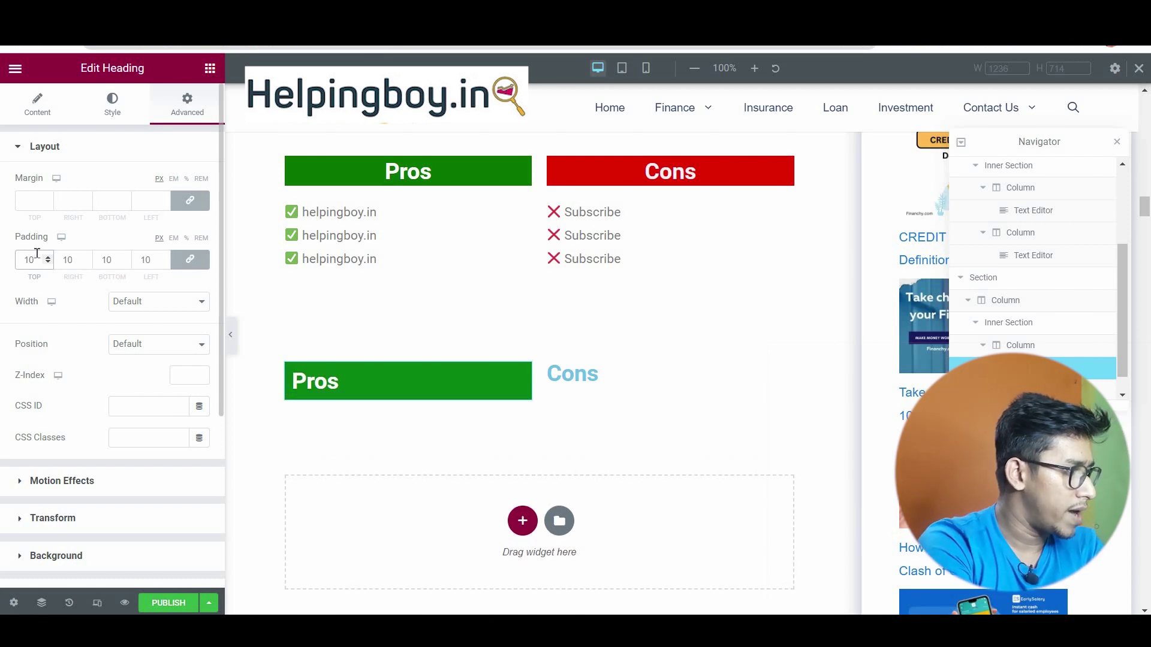
pyautogui.write('5')
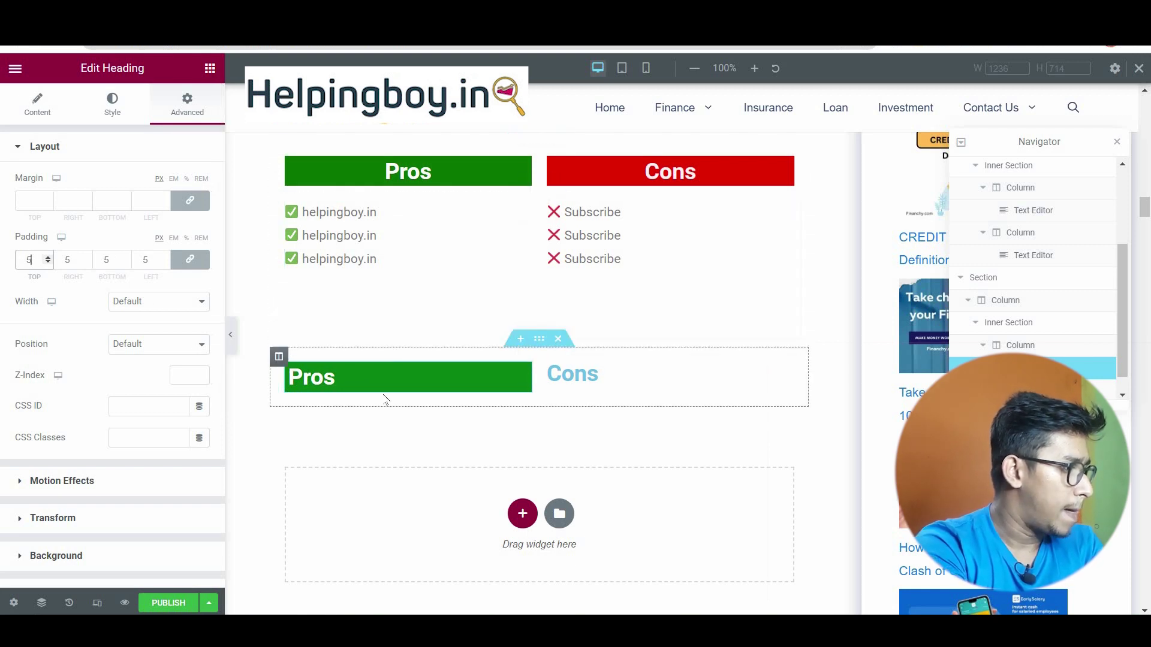
pyautogui.click(38, 107)
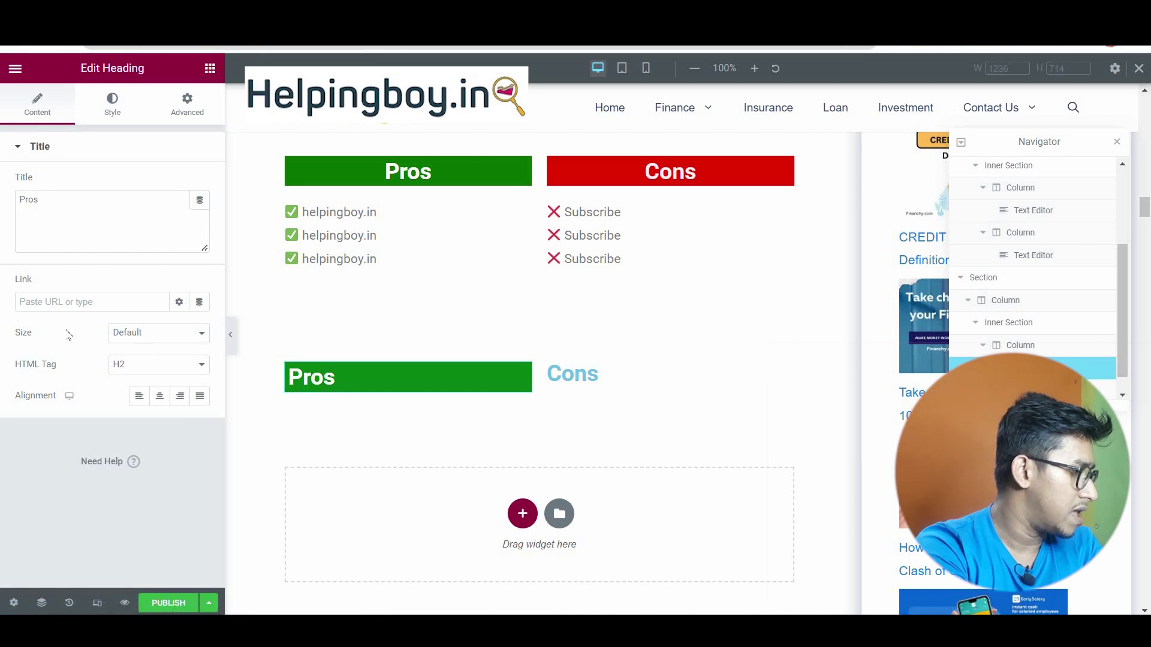
pyautogui.click(159, 396)
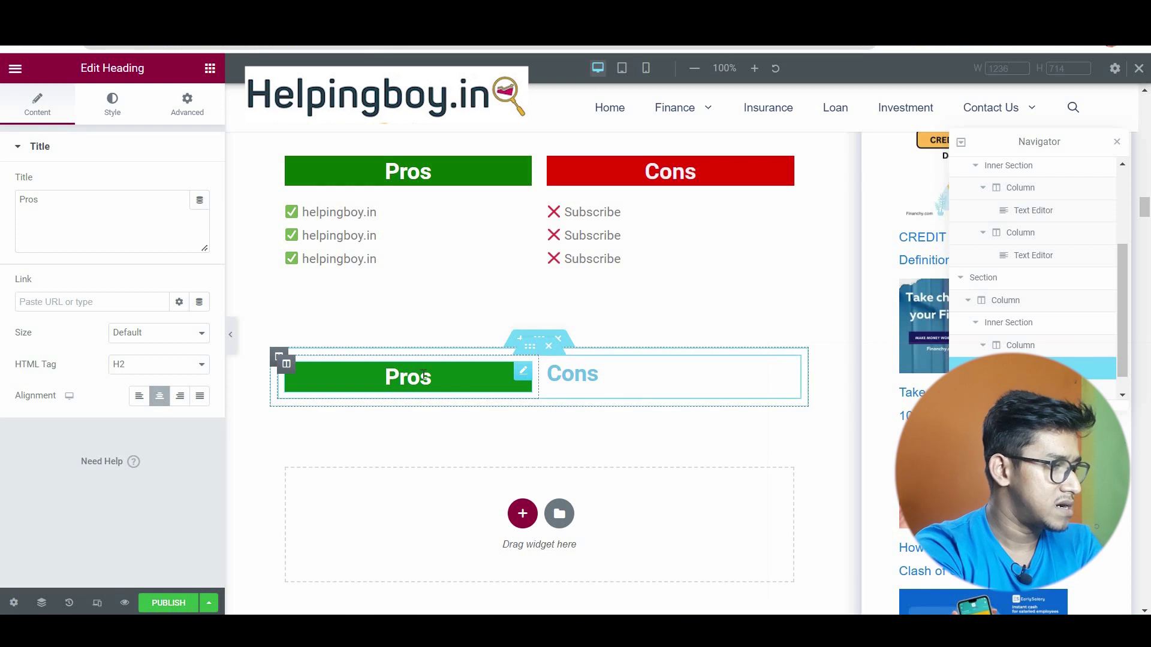
# Step: Style the Cons heading to match Pros, with centered white text on a padded red background
pyautogui.click(611, 374)
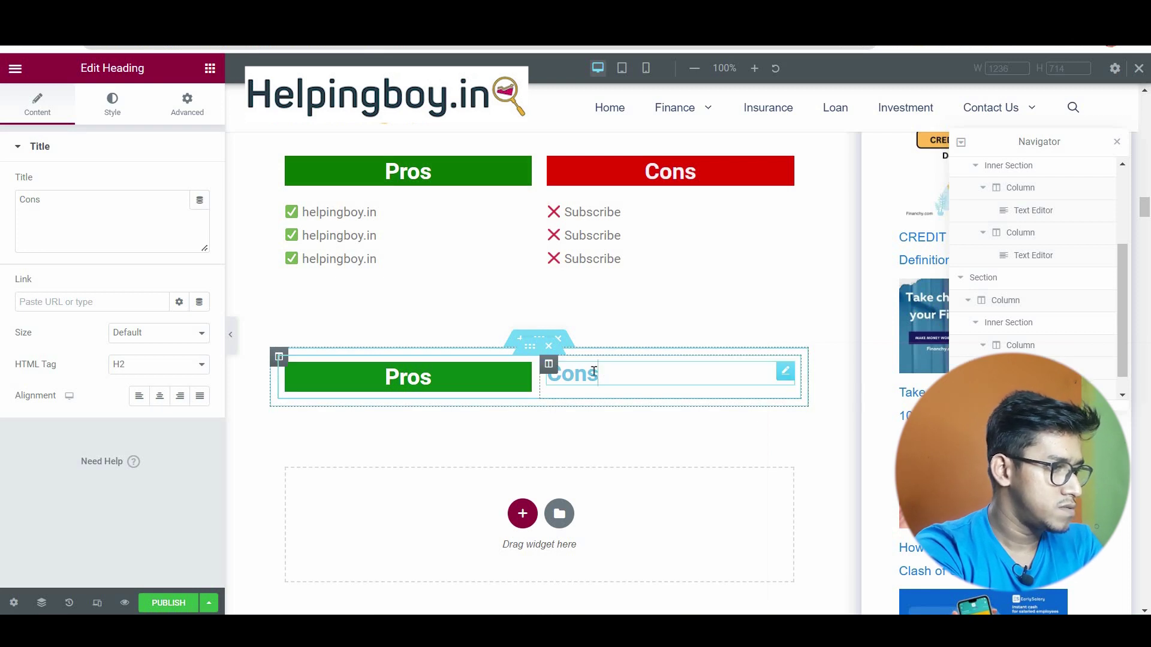
pyautogui.click(245, 263)
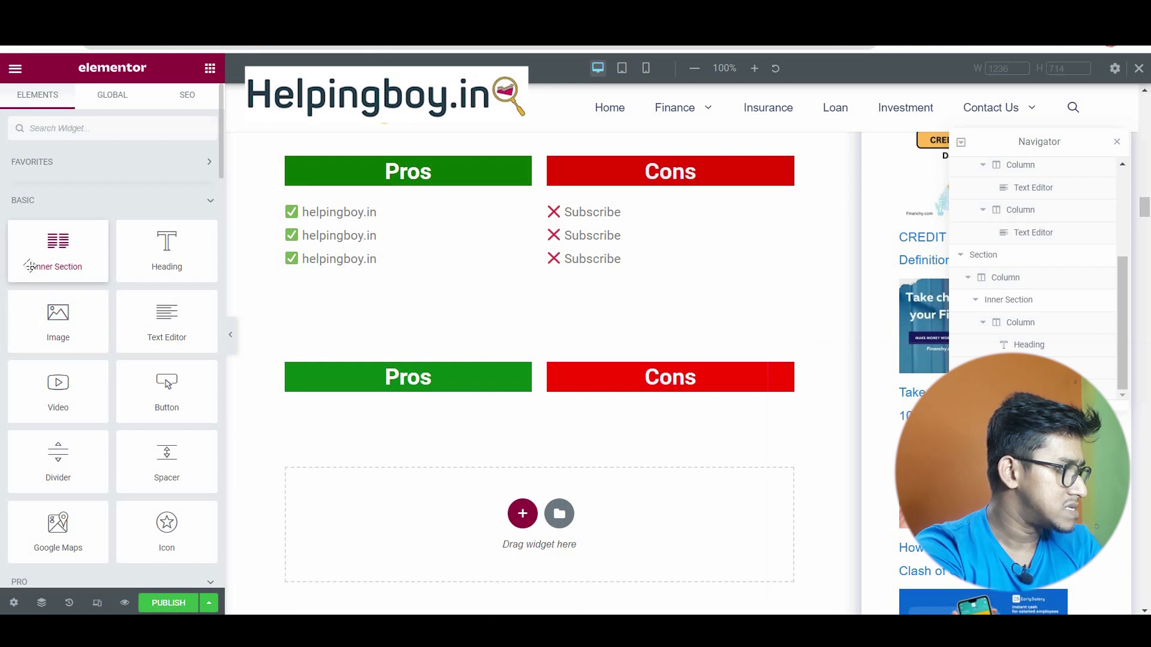
# Step: Add a second two-column inner section below the headings and place a Text Editor widget in the column under Pros
pyautogui.moveTo(41, 252); pyautogui.dragTo(382, 402)
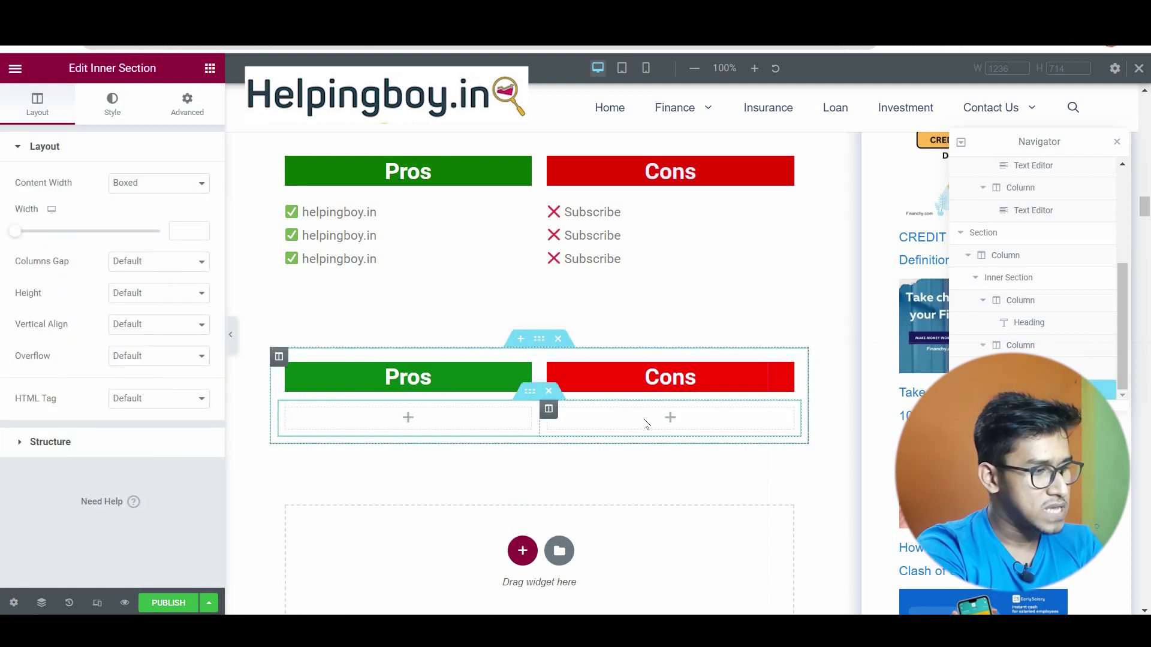
pyautogui.click(398, 420)
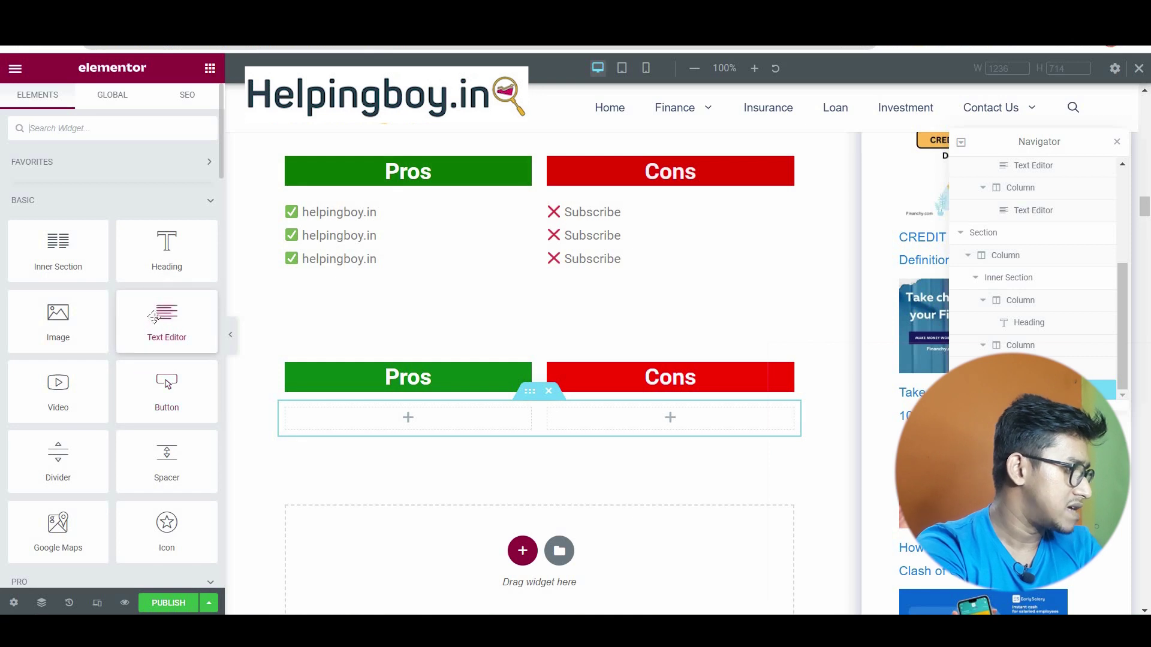
pyautogui.moveTo(164, 314); pyautogui.dragTo(383, 419)
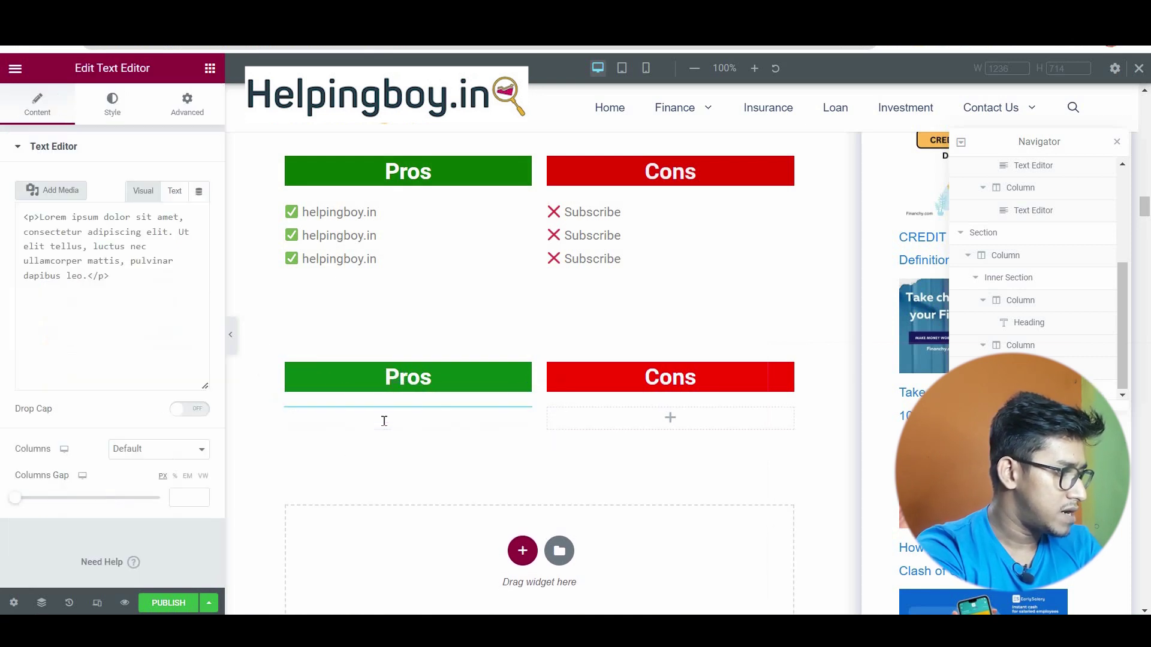
pyautogui.click(200, 105)
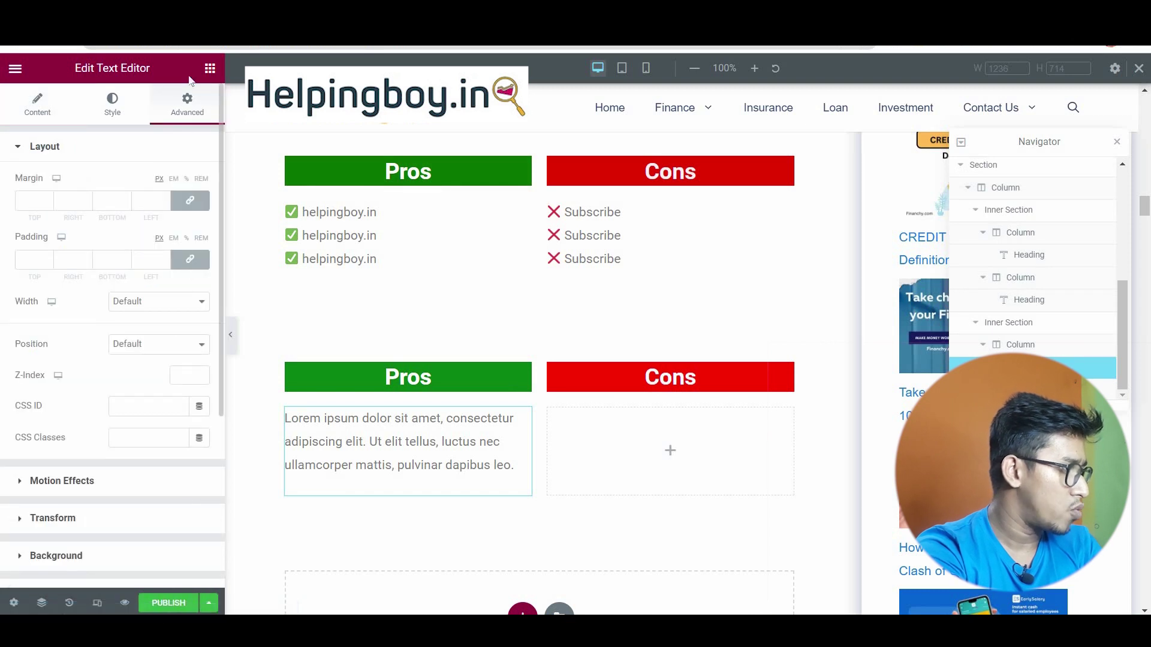
pyautogui.click(210, 67)
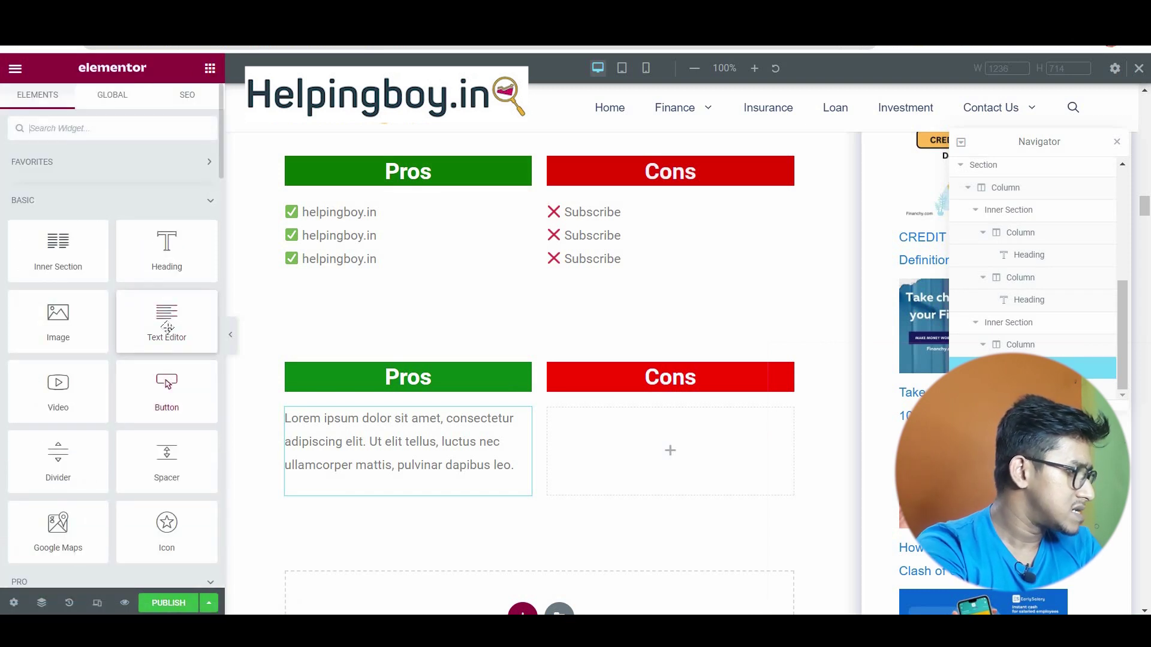
# Step: Place a Text Editor widget in the column under Cons and open the content of the text under Pros
pyautogui.moveTo(166, 317); pyautogui.dragTo(611, 441)
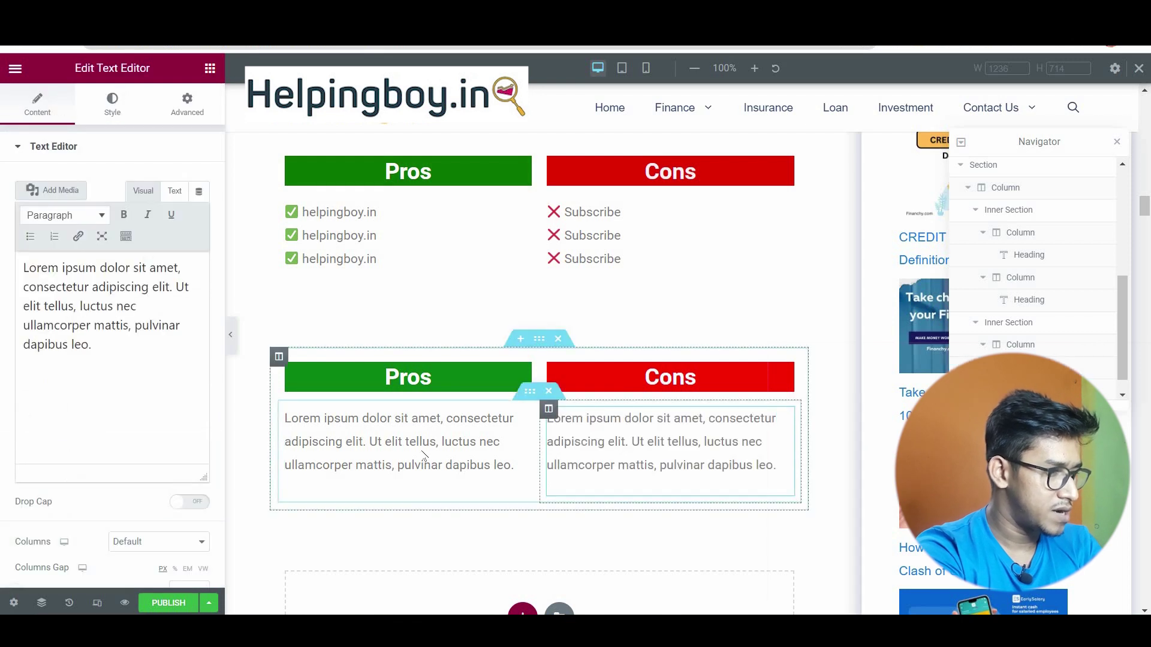
pyautogui.click(363, 440)
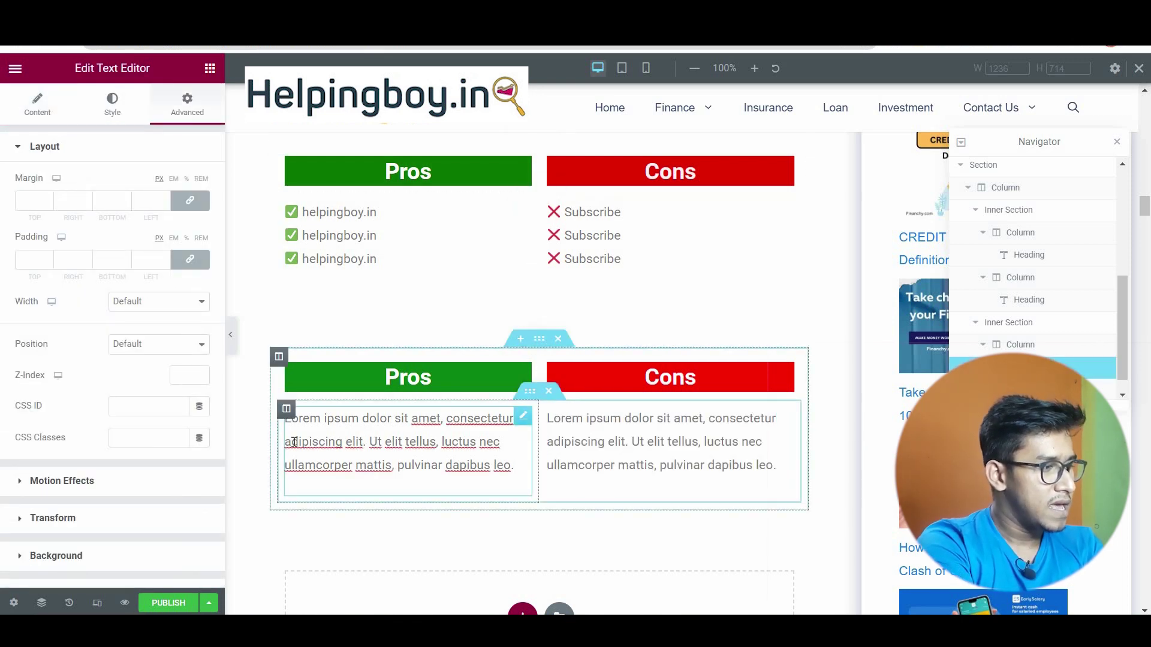
pyautogui.click(39, 117)
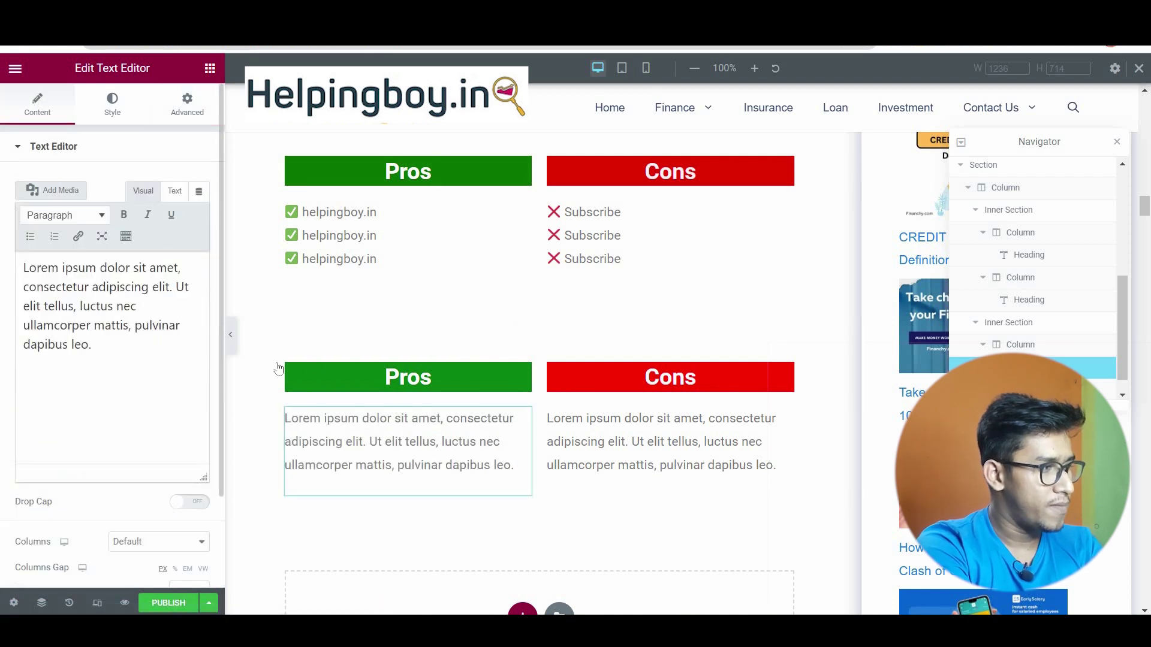
# Step: Try bold formatting on the placeholder text under Pros and remove it again
pyautogui.moveTo(346, 433); pyautogui.dragTo(455, 471)
pyautogui.click(127, 218)
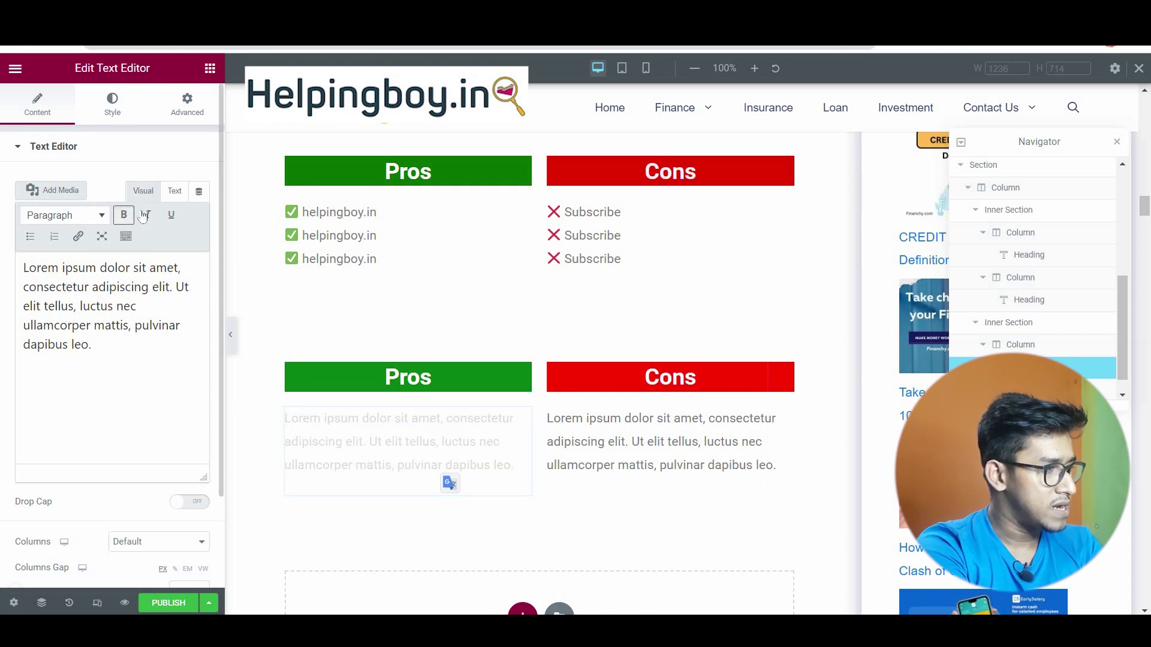
pyautogui.tripleClick(126, 305)
pyautogui.click(124, 215)
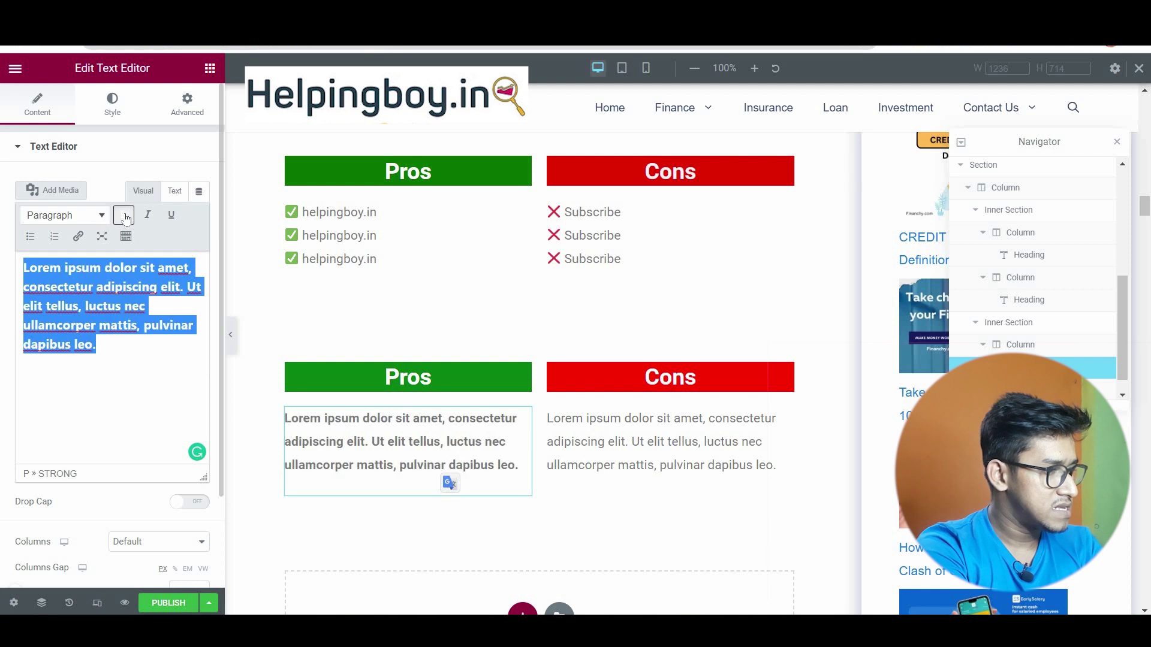
pyautogui.click(124, 216)
pyautogui.click(101, 327)
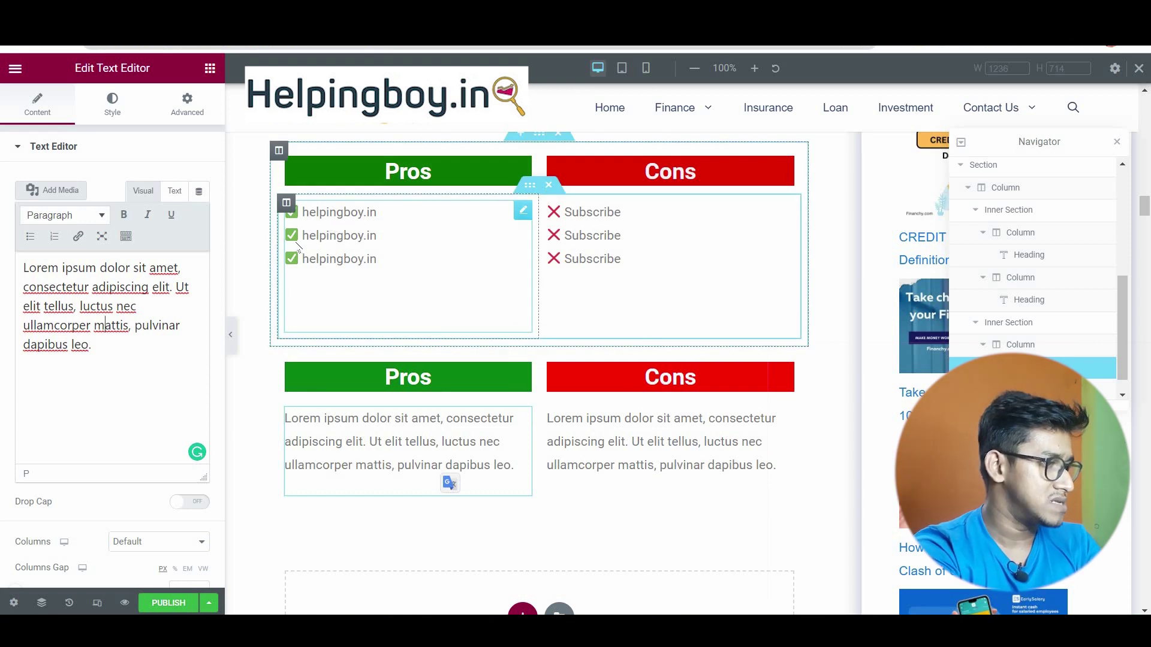
# Step: Replace the HTML of the placeholder text under Pros with a three-line ✅ list: milk, butter, bread, plus an empty paragraph
pyautogui.click(440, 436)
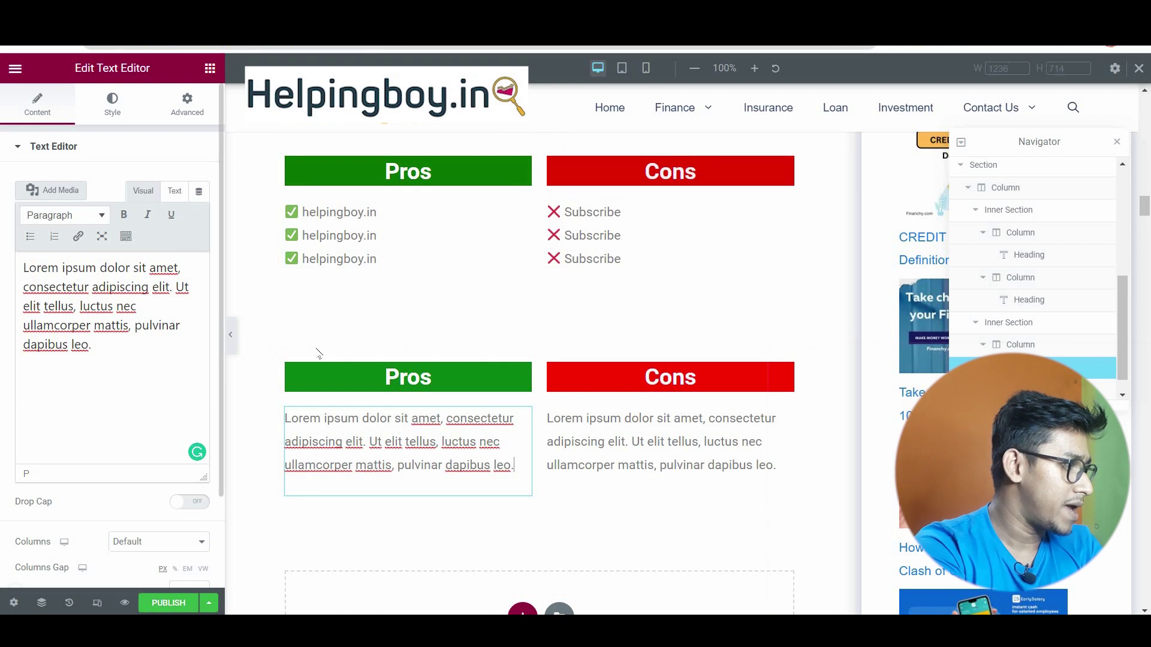
pyautogui.click(174, 191)
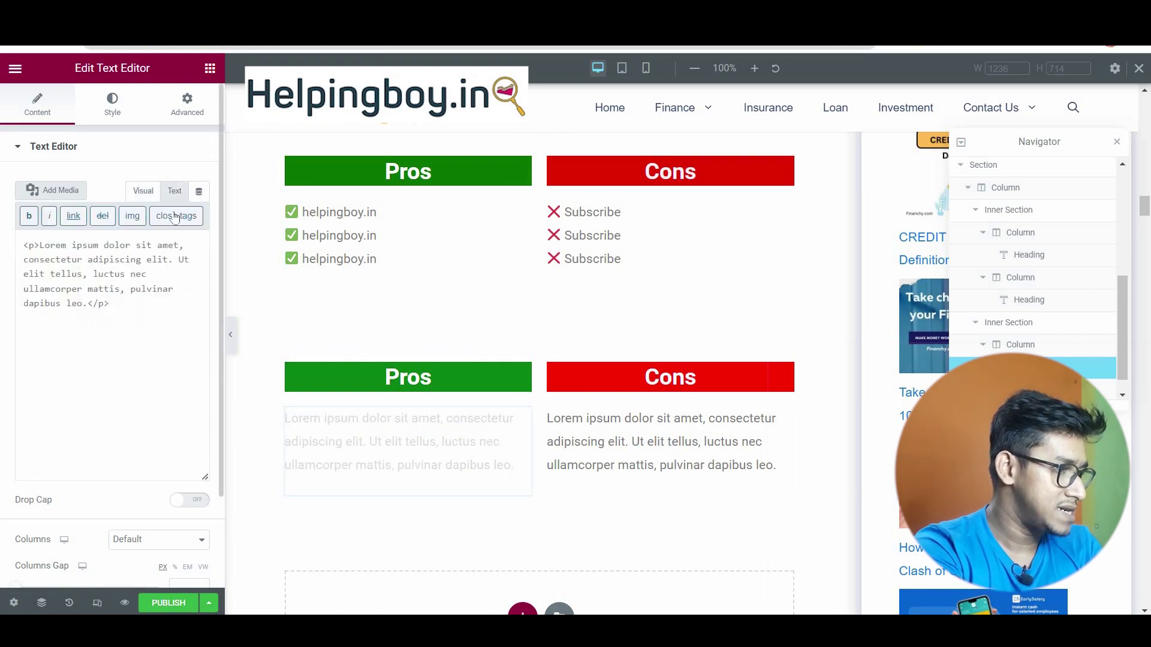
pyautogui.moveTo(54, 276); pyautogui.dragTo(22, 246)
pyautogui.press('BackSpace')
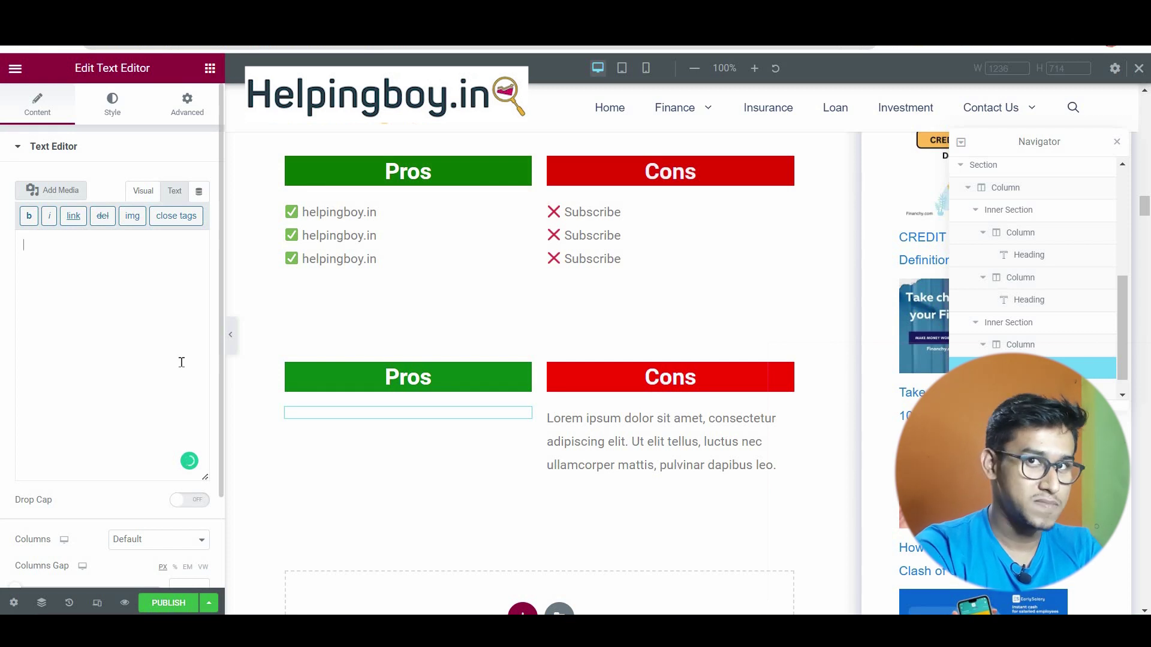
pyautogui.write('<p>✅ milk<br />✅ butter<br />✅ bread</p> <p>&nbsp;</p>')
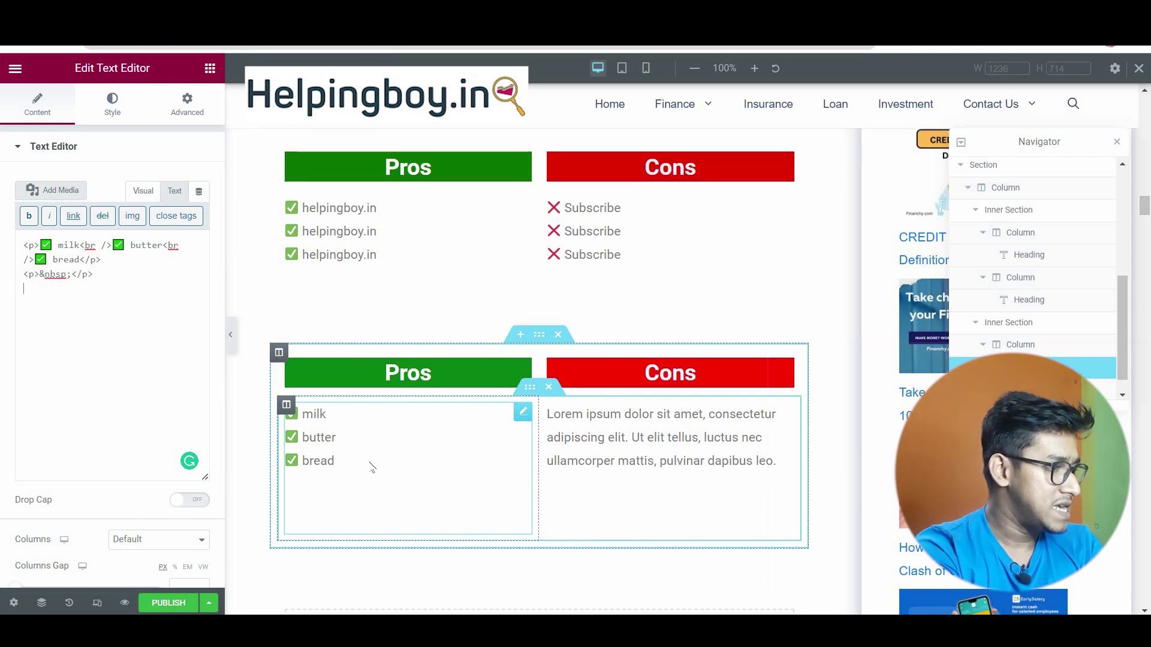
# Step: Replace the HTML of the placeholder text under Cons with a three-line ❌ list: milk, butter, bread
pyautogui.scroll(-1, 371, 467)
pyautogui.click(780, 390)
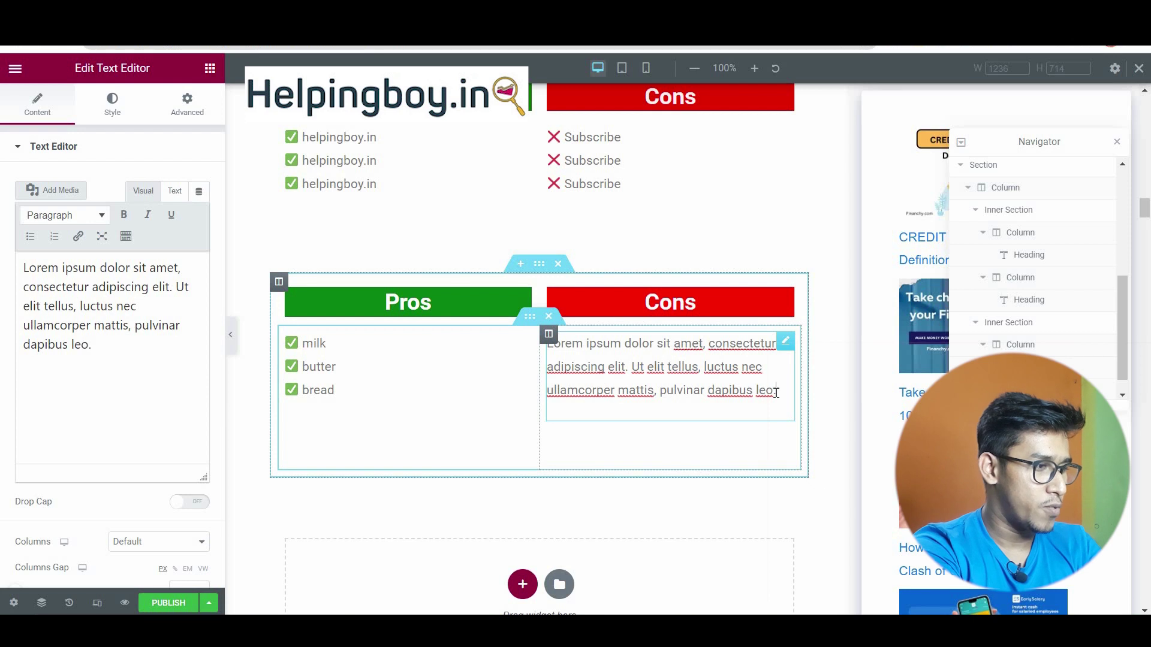
pyautogui.moveTo(777, 391); pyautogui.dragTo(551, 345)
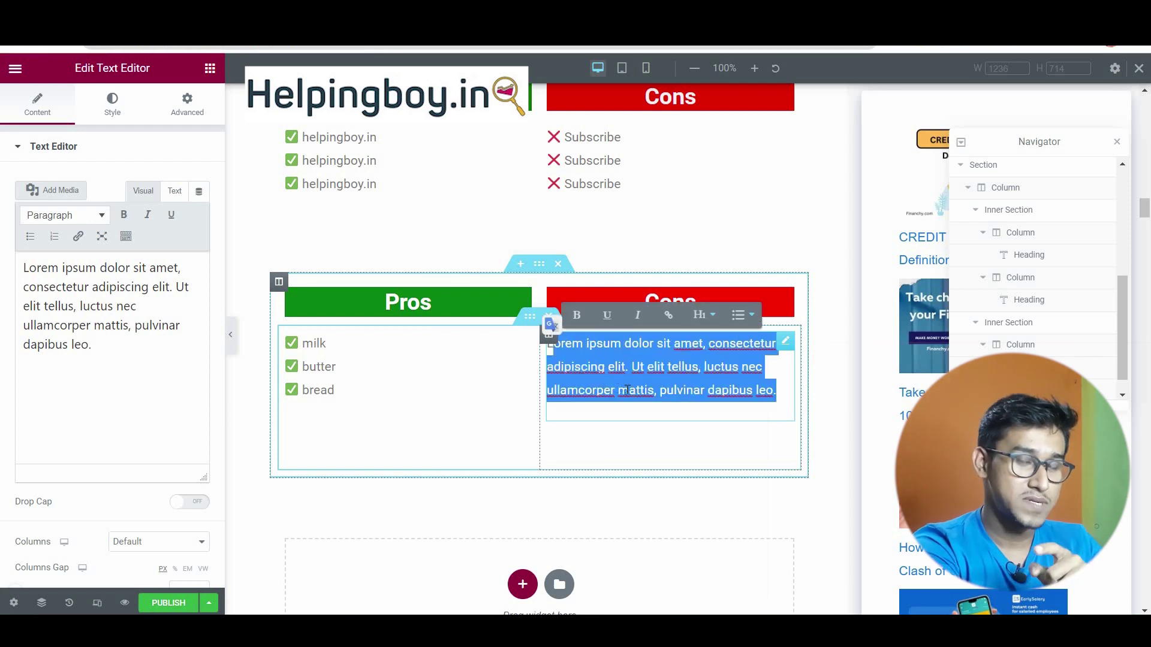
pyautogui.click(638, 472)
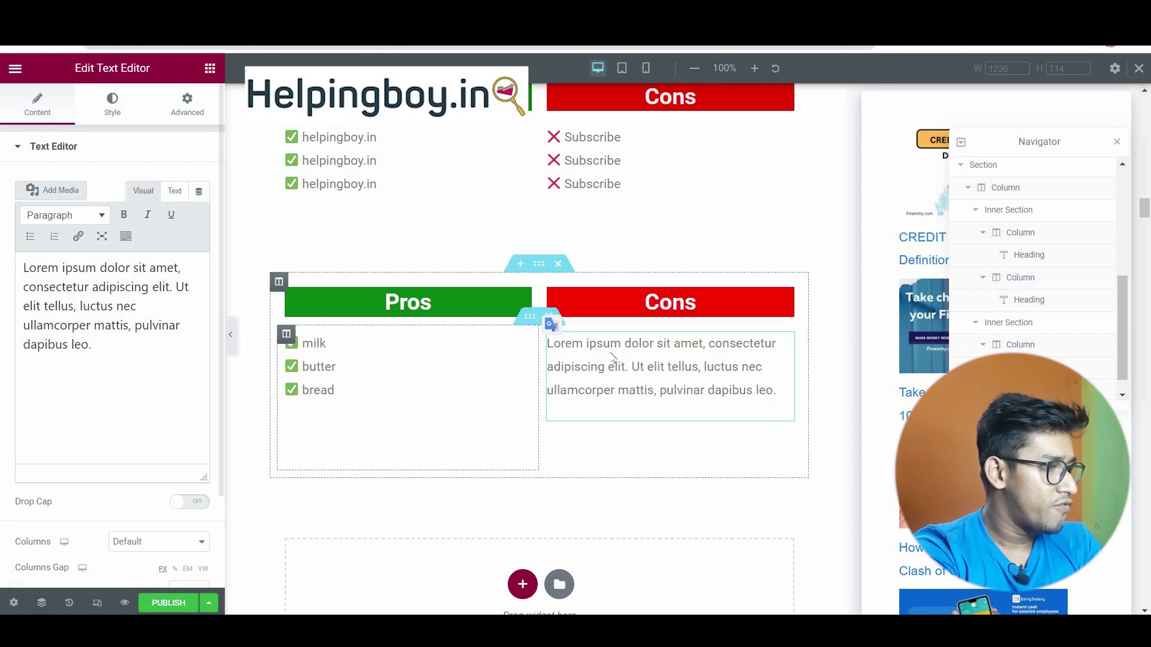
pyautogui.click(175, 191)
pyautogui.moveTo(149, 314); pyautogui.dragTo(20, 247)
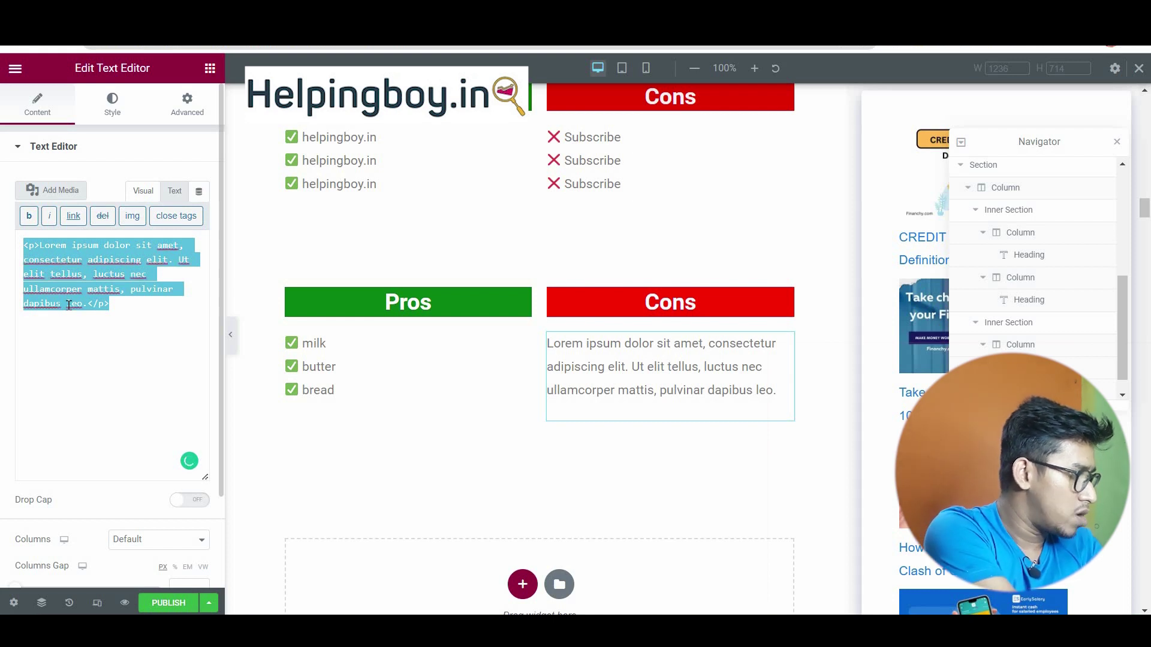
pyautogui.write('<p>❌ milk<br />❌  butter<br />❌ bread</p>')
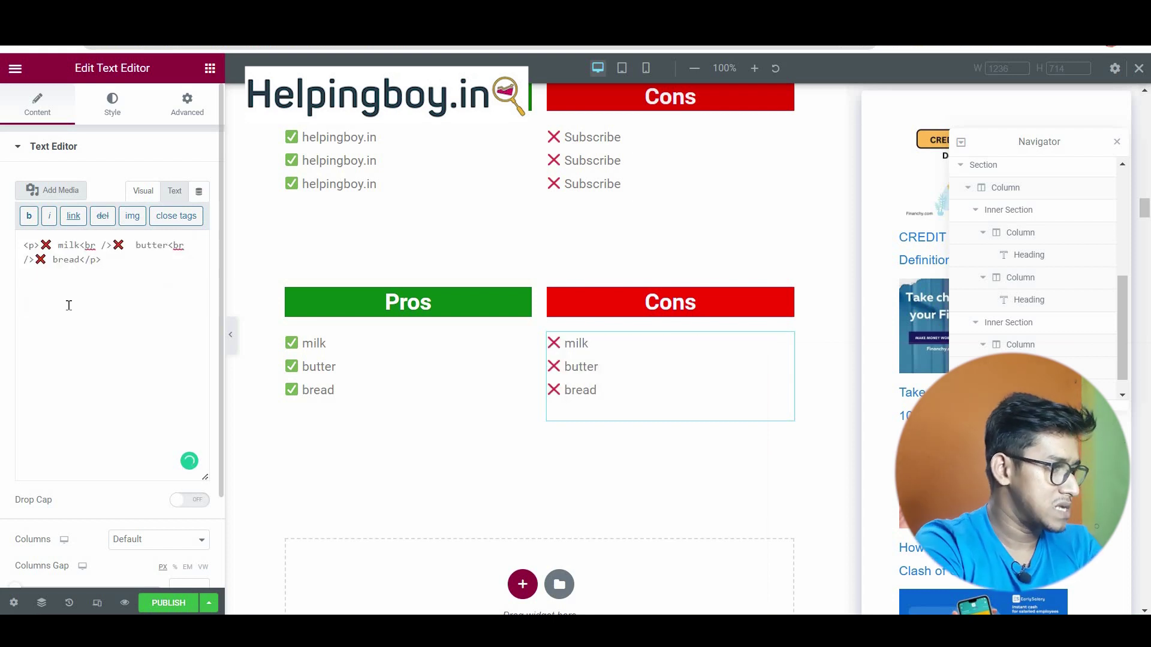
# Step: Examine the Pros and Cons boxes in the mobile layout and return to the desktop layout
pyautogui.click(144, 191)
pyautogui.click(598, 185)
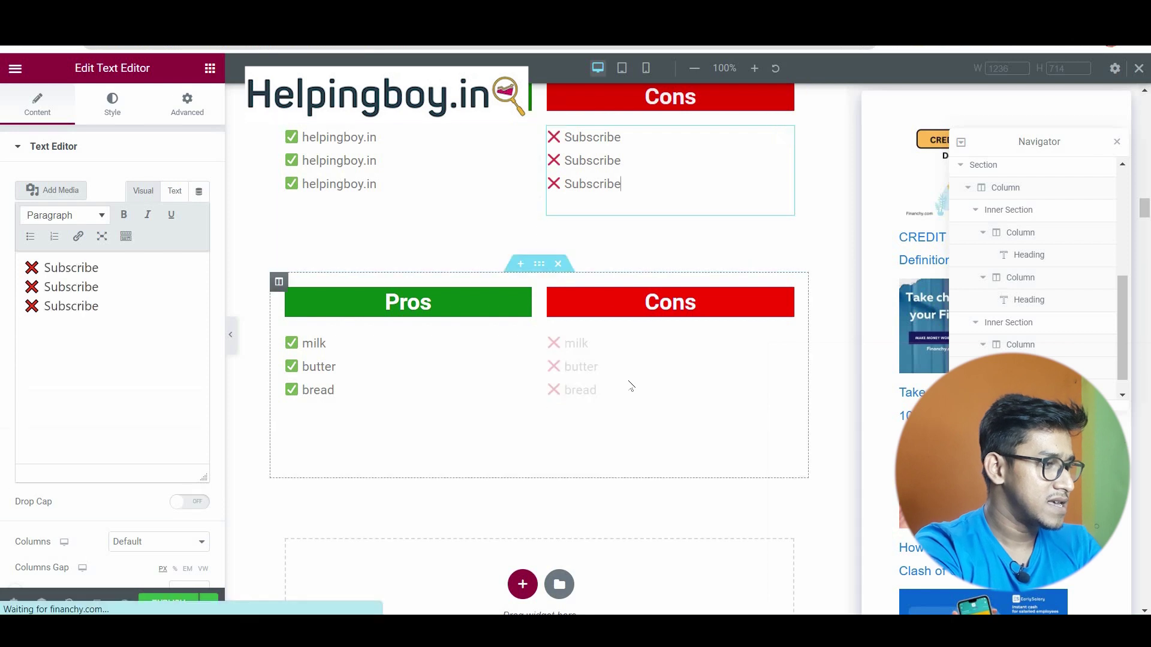
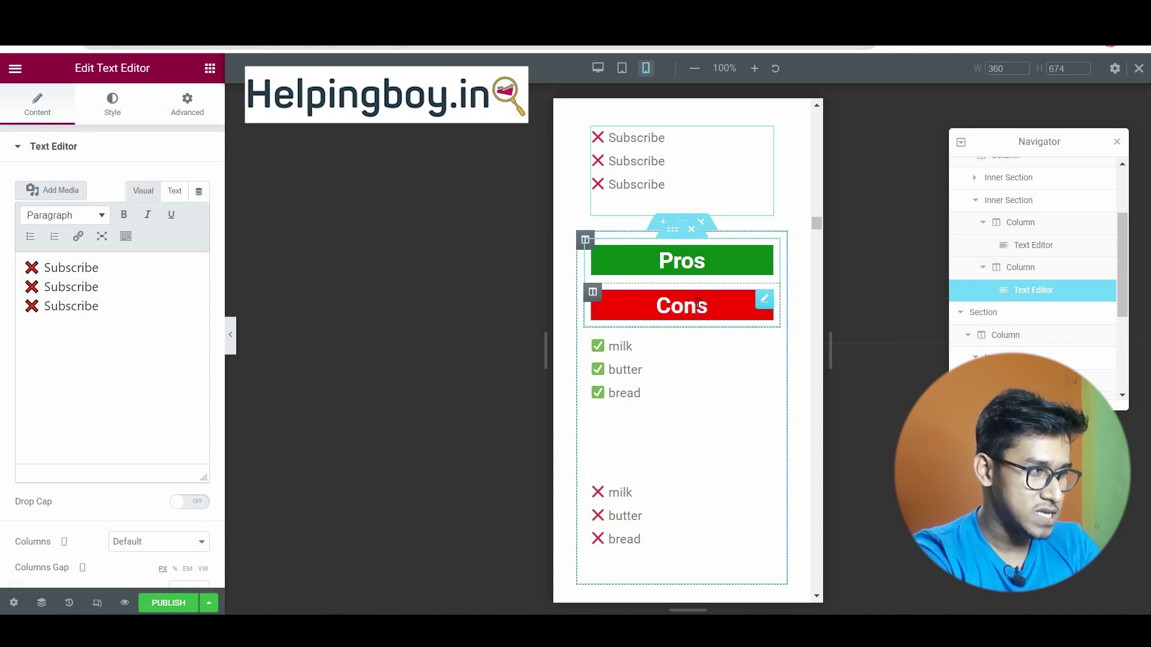
pyautogui.click(597, 69)
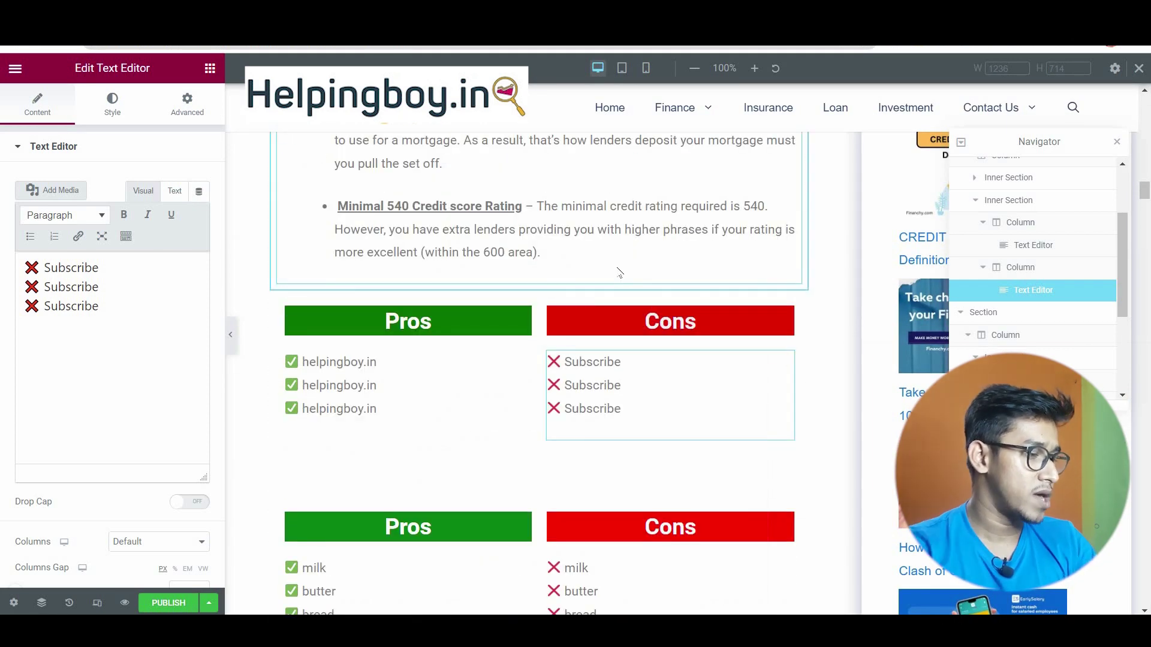
# Step: Delete the section with the milk, butter and bread lists and duplicate the remaining Pros and Cons section
pyautogui.scroll(-3, 706, 459)
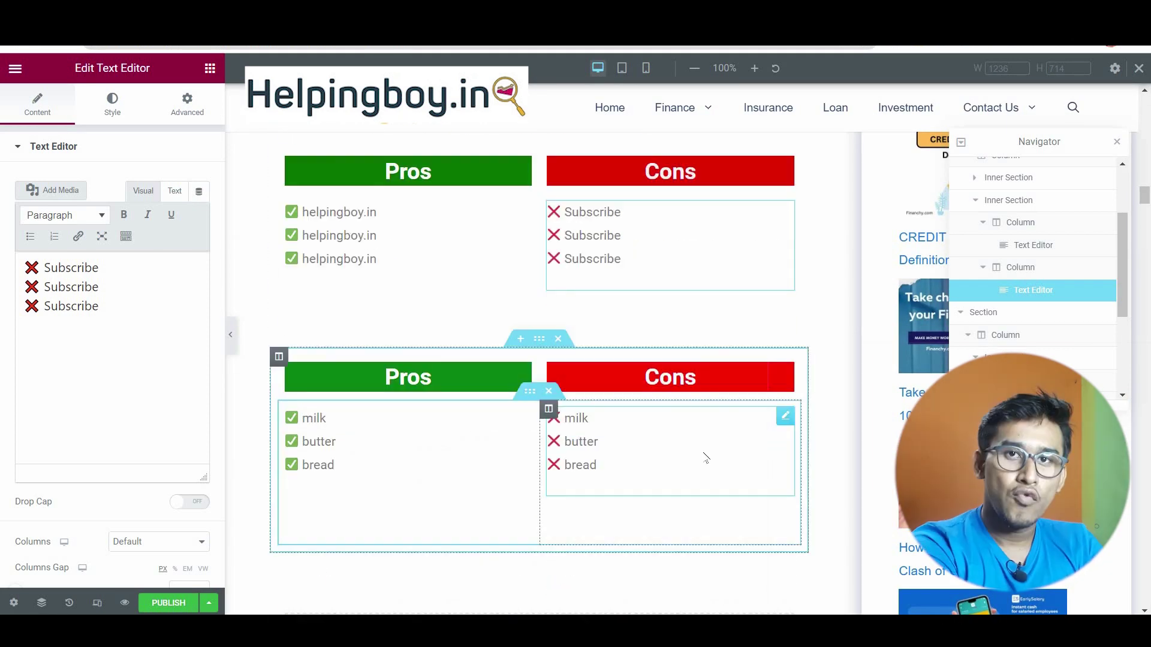
pyautogui.click(558, 338)
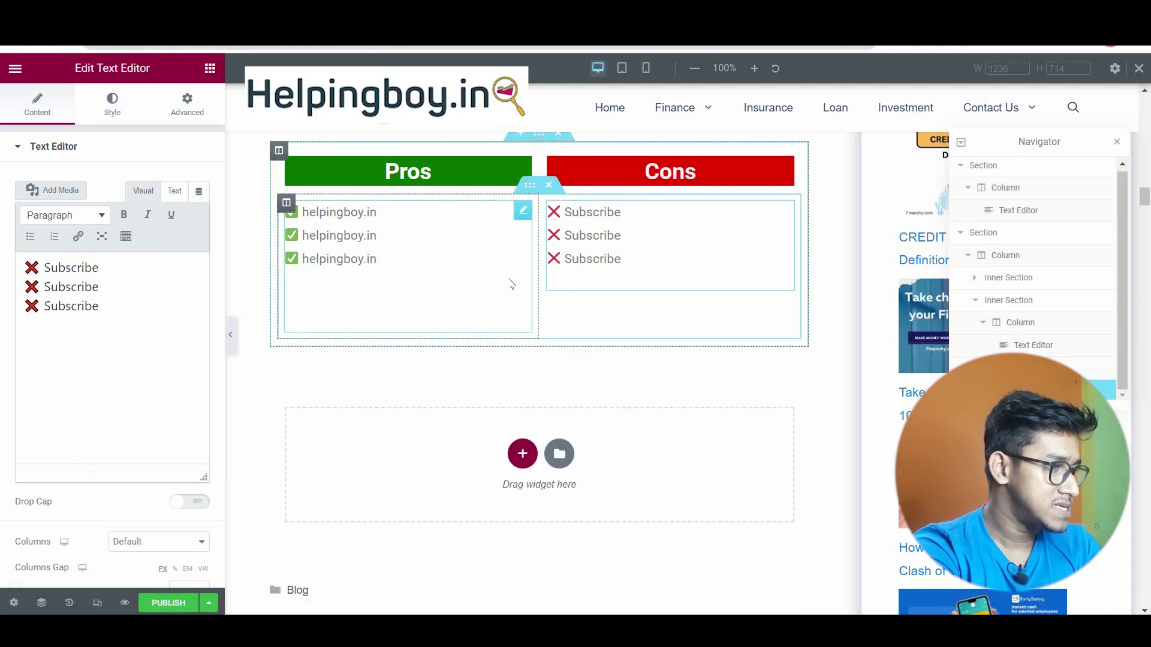
pyautogui.scroll(1, 557, 204)
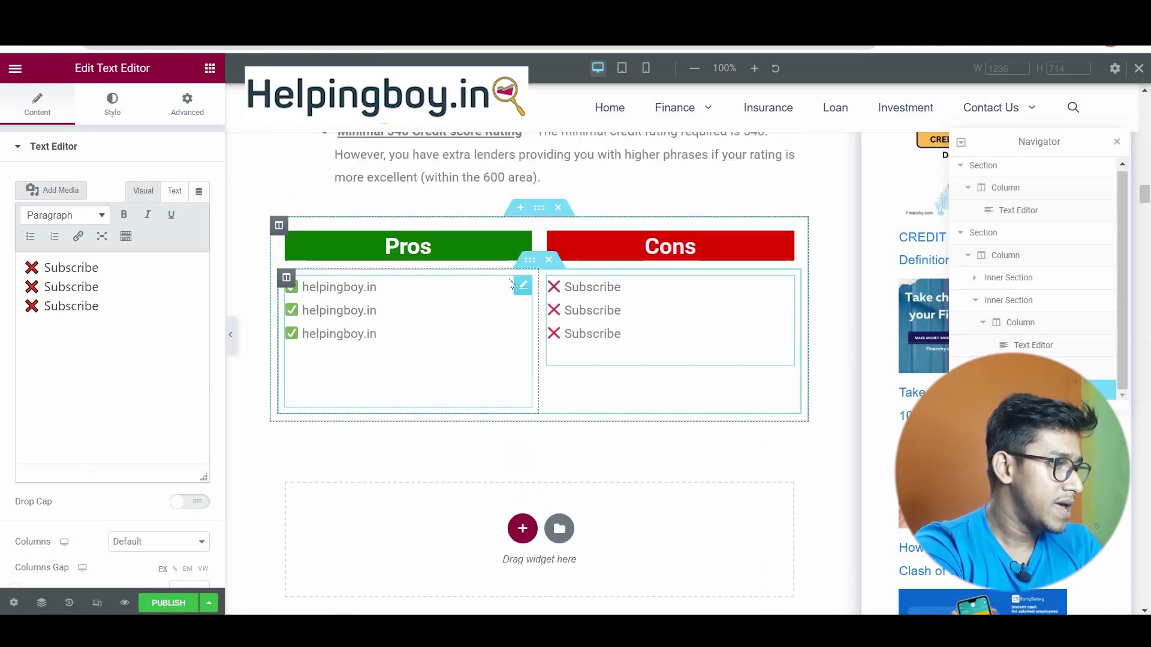
pyautogui.click(538, 210)
pyautogui.rightClick(538, 215)
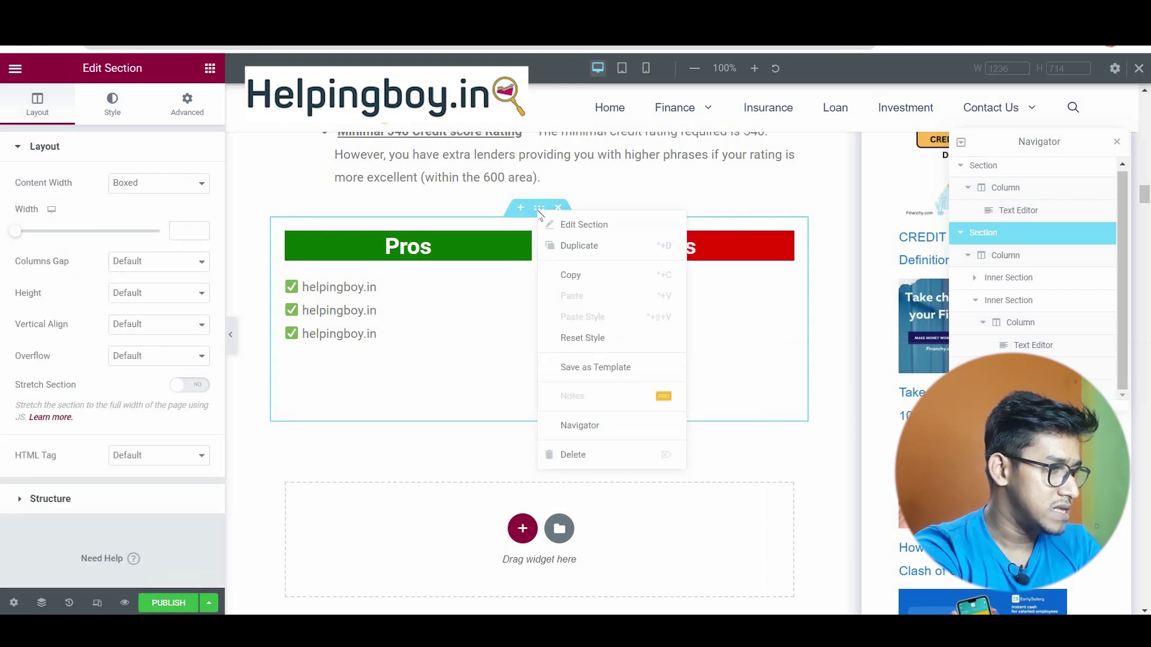
pyautogui.click(585, 251)
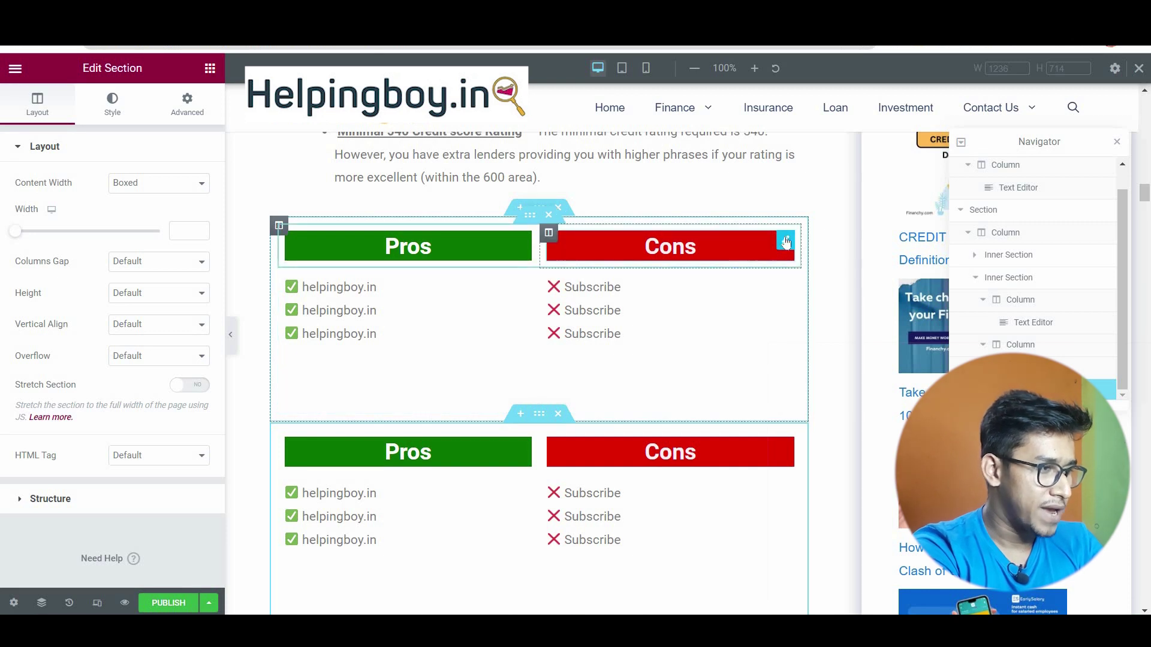
# Step: Delete the Cons heading and the Subscribe list from the upper Pros and Cons section
pyautogui.rightClick(786, 241)
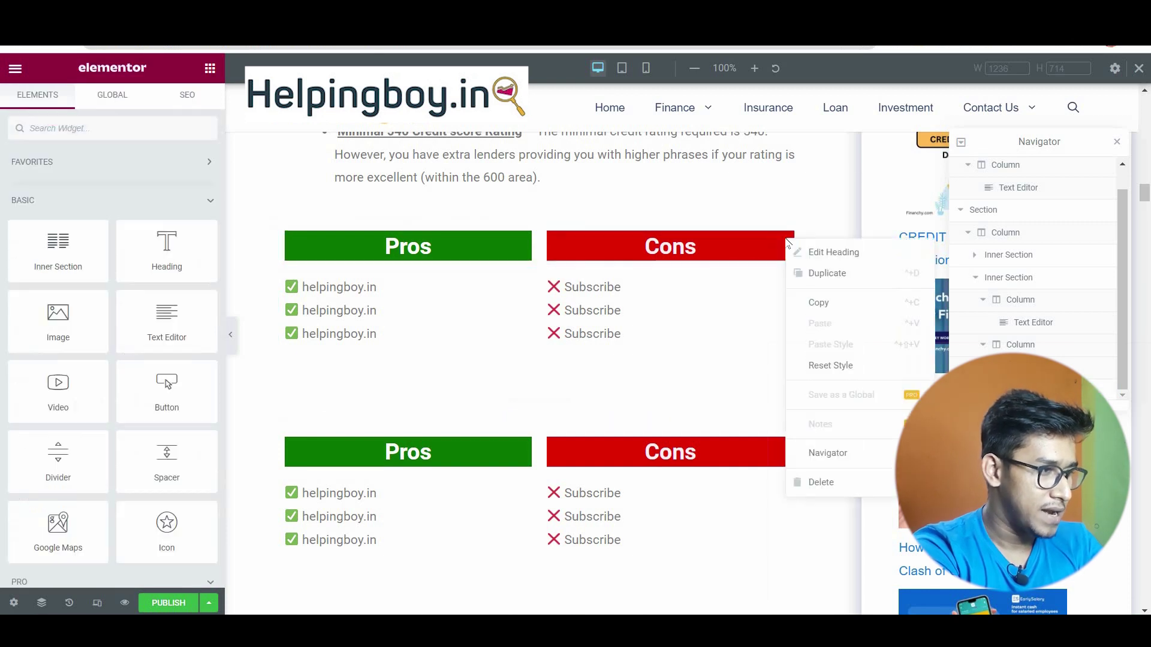
pyautogui.click(828, 482)
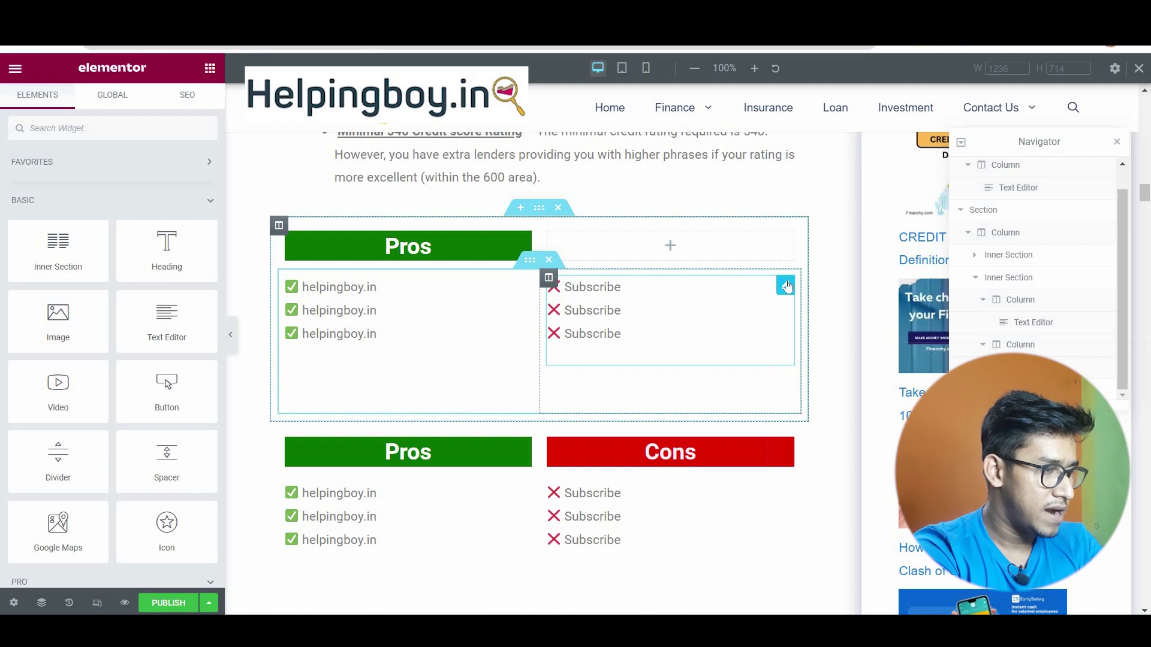
pyautogui.rightClick(787, 286)
pyautogui.click(829, 525)
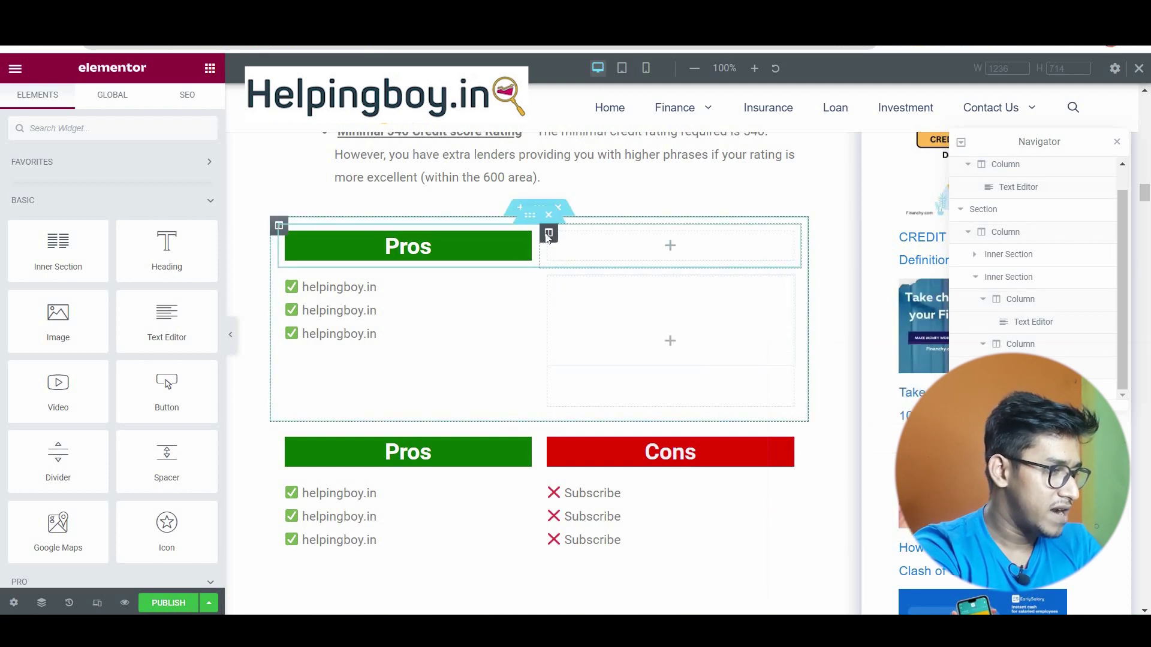
# Step: Delete the two empty columns from the upper section and left-align its Pros heading
pyautogui.rightClick(547, 237)
pyautogui.click(585, 475)
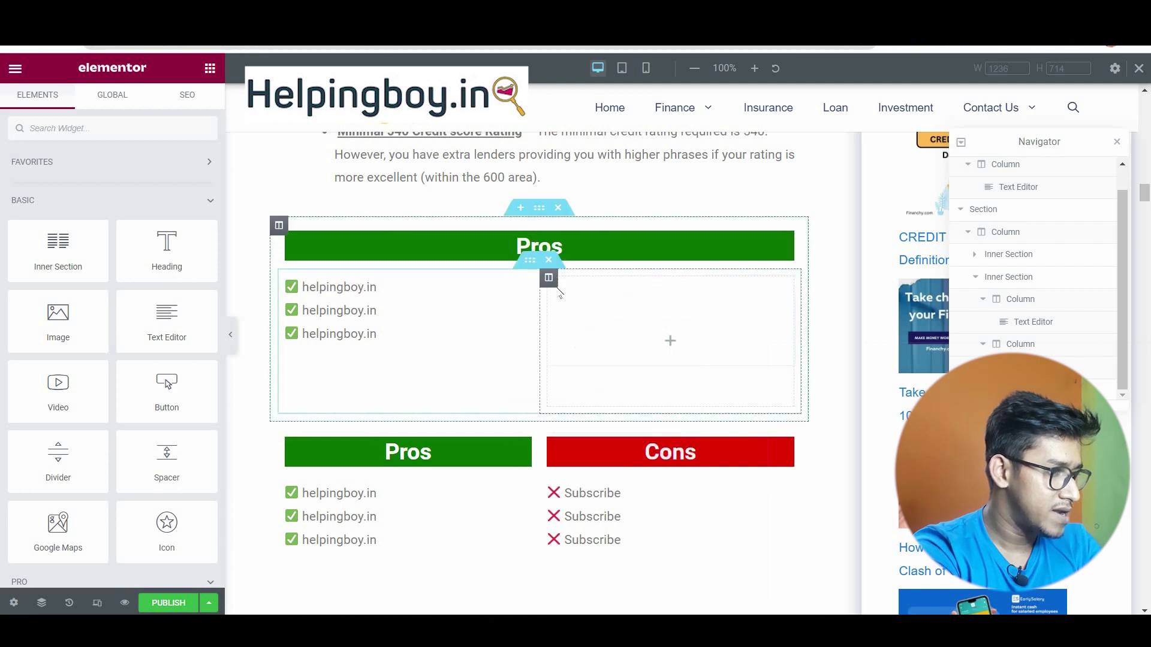
pyautogui.rightClick(549, 277)
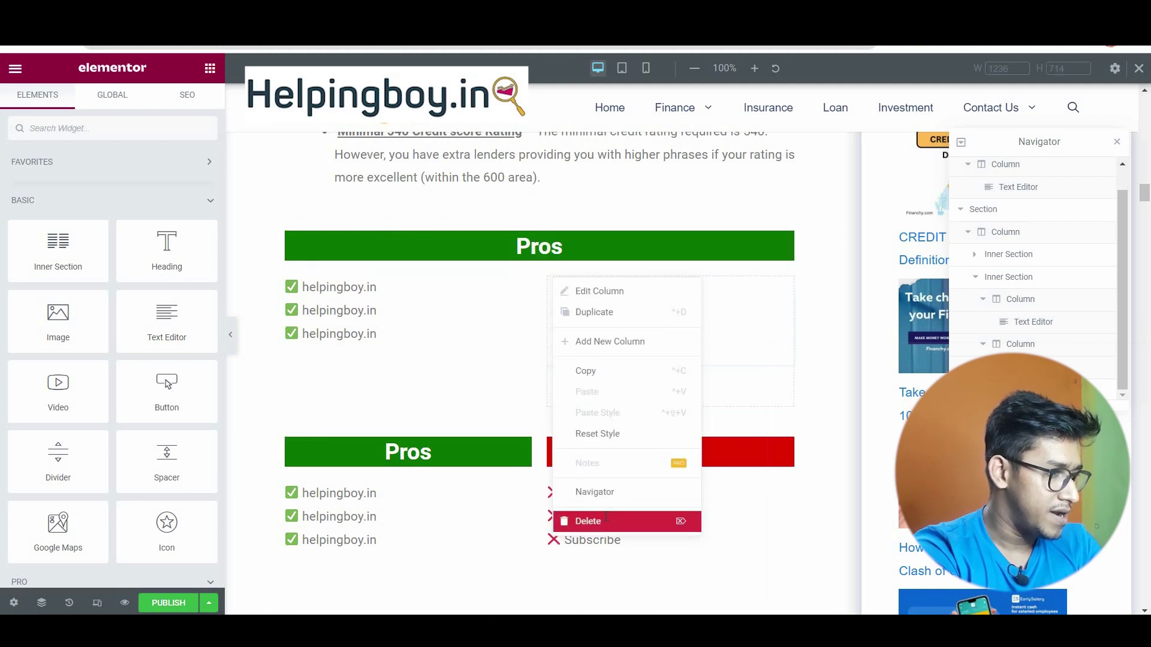
pyautogui.click(606, 519)
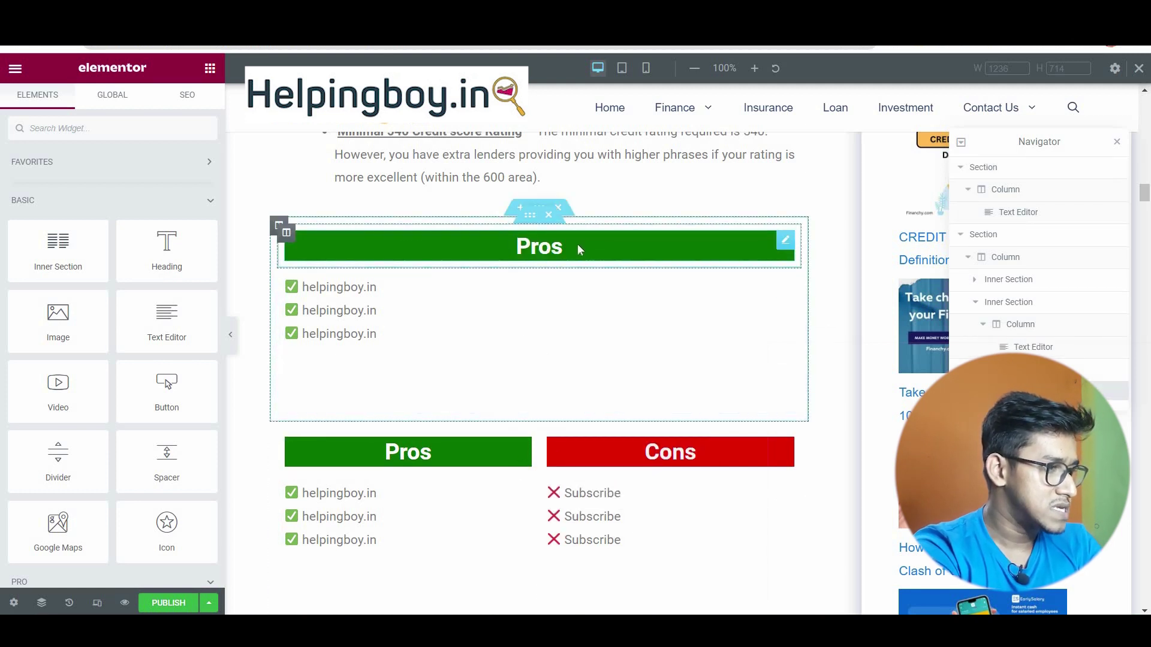
pyautogui.click(519, 246)
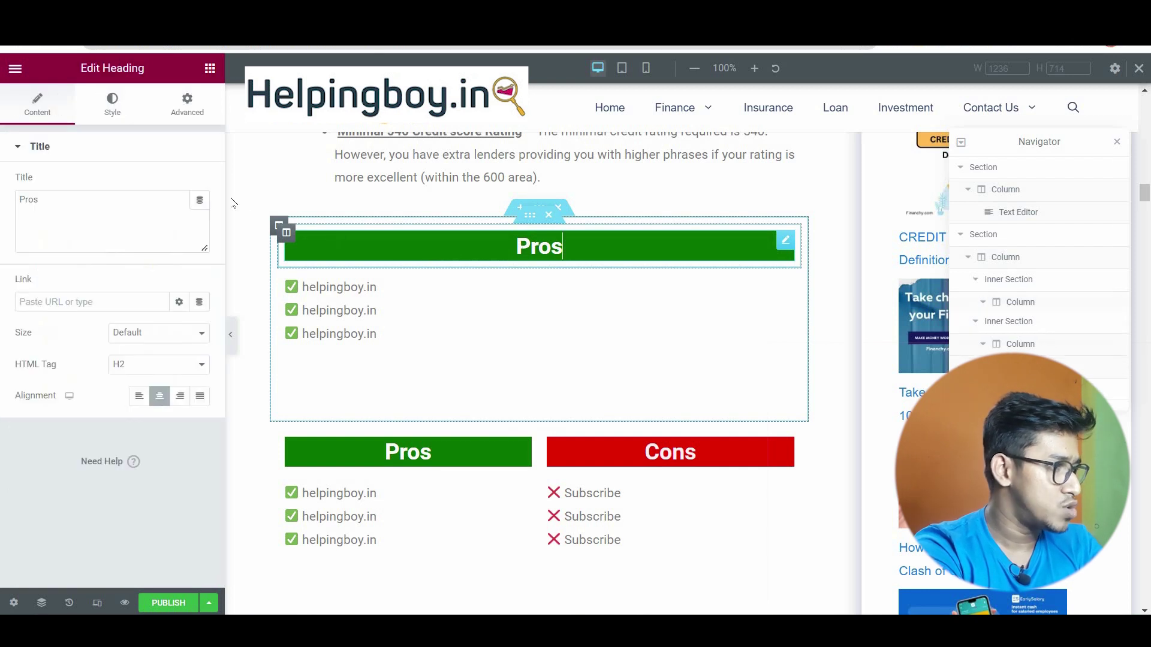
pyautogui.click(136, 405)
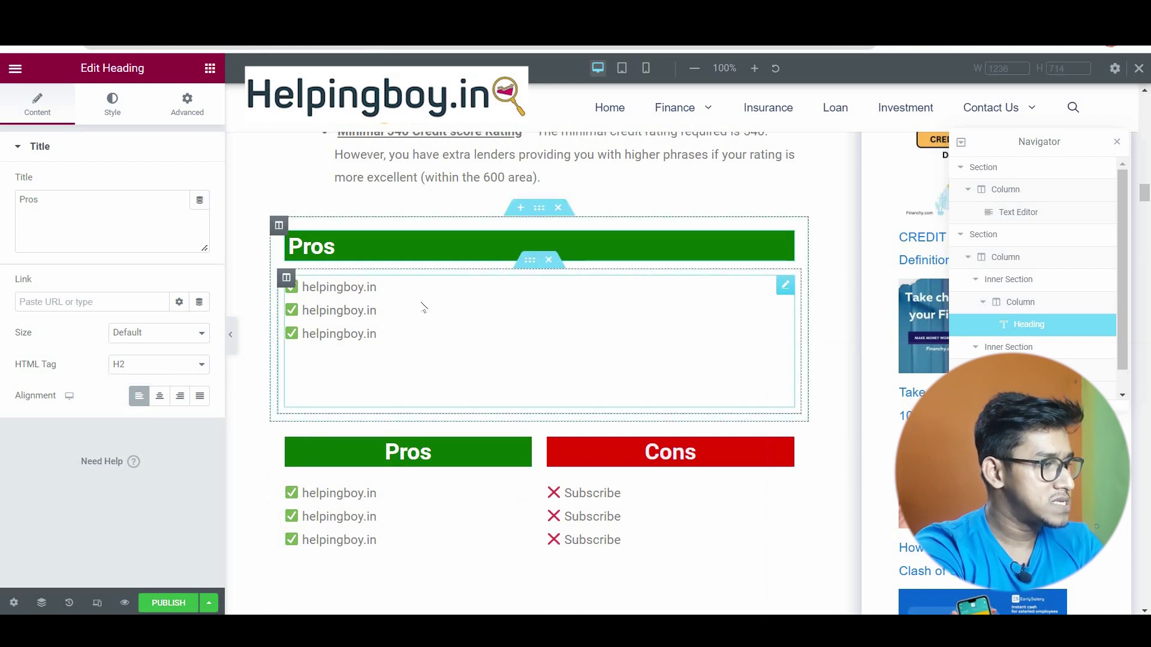
# Step: Delete the Pros heading and the helpingboy.in list from the lower Pros and Cons section
pyautogui.scroll(-1, 480, 449)
pyautogui.scroll(-2, 480, 449)
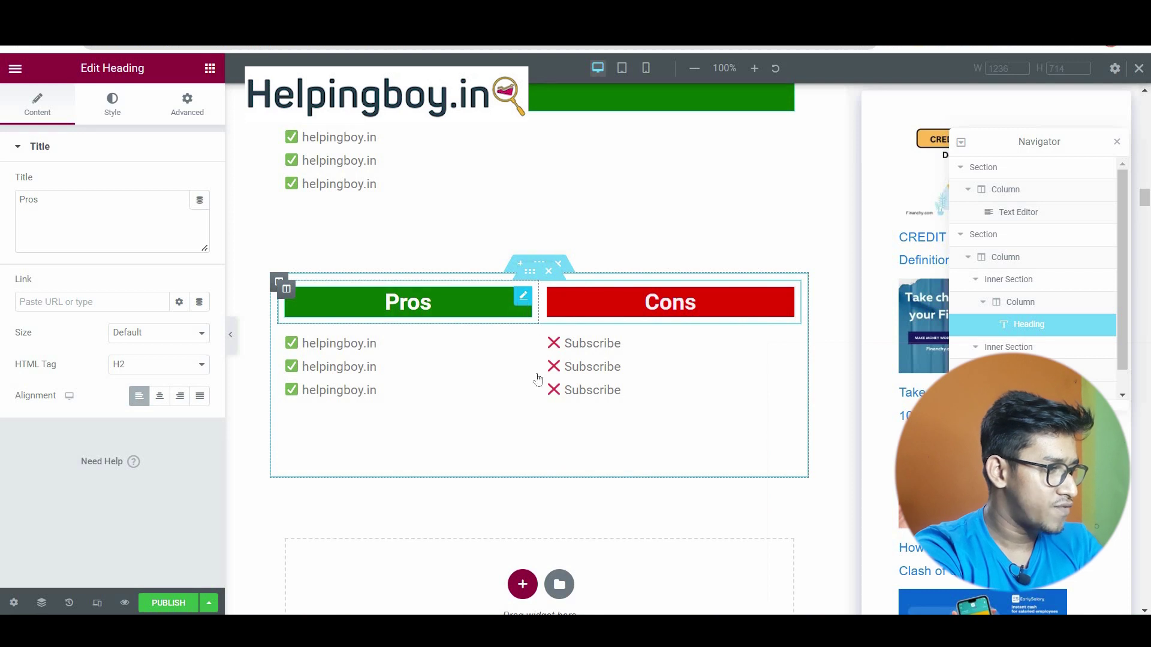
pyautogui.rightClick(522, 301)
pyautogui.click(535, 541)
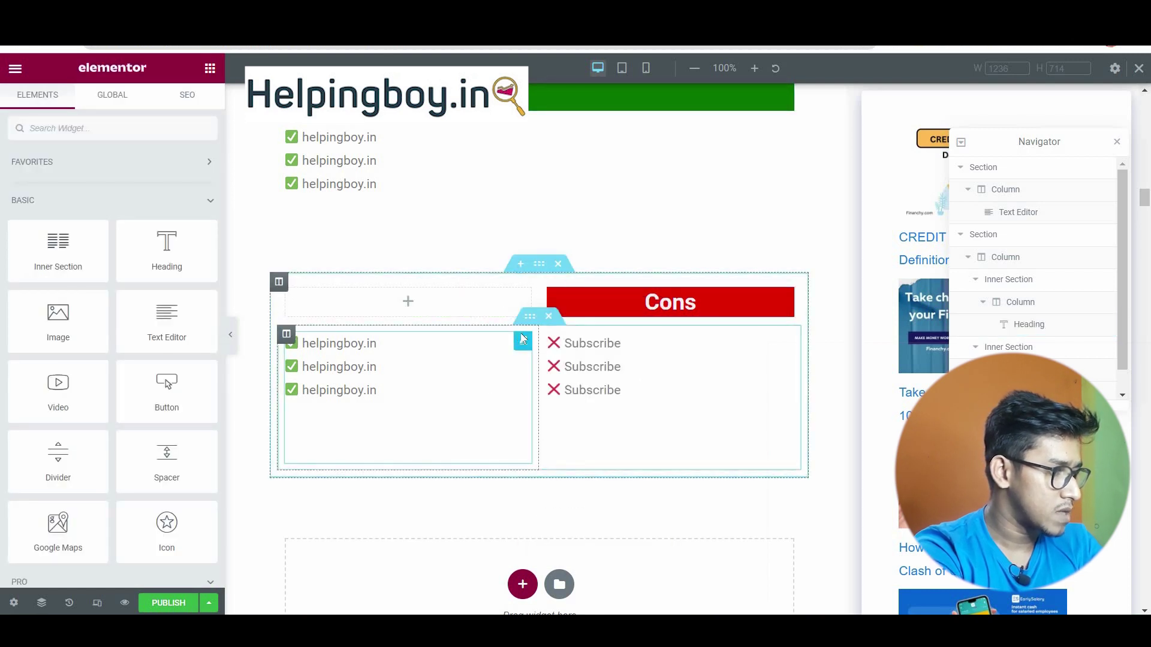
pyautogui.rightClick(521, 334)
pyautogui.click(551, 577)
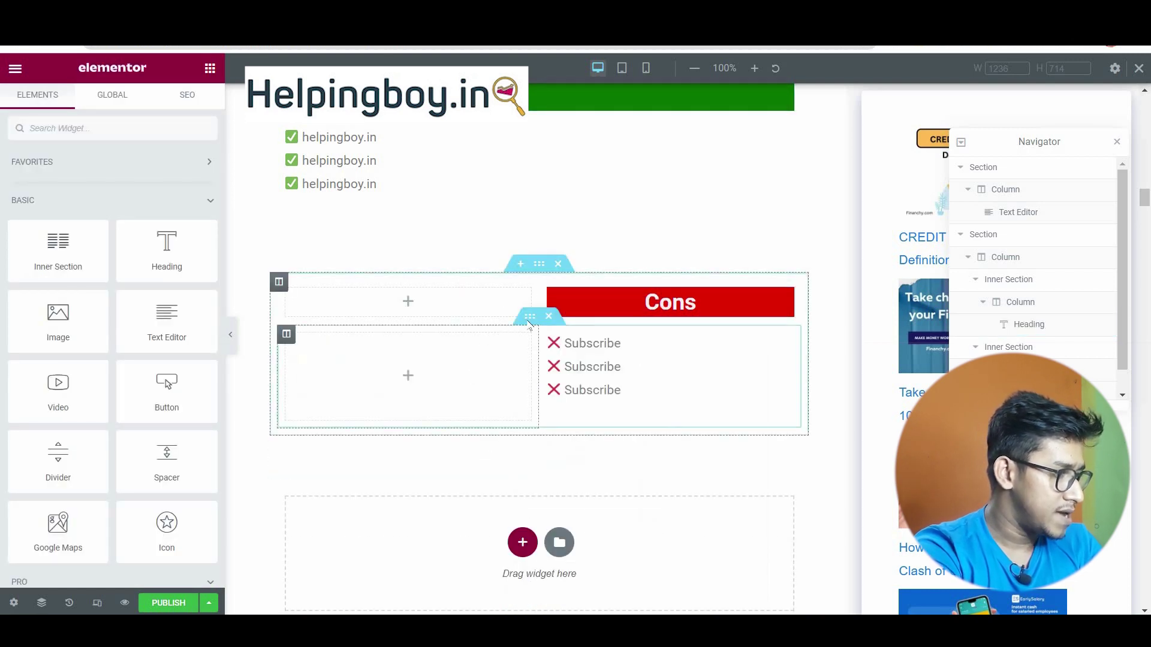
# Step: Delete the two empty columns from the lower section and left-align its Cons heading
pyautogui.rightClick(304, 316)
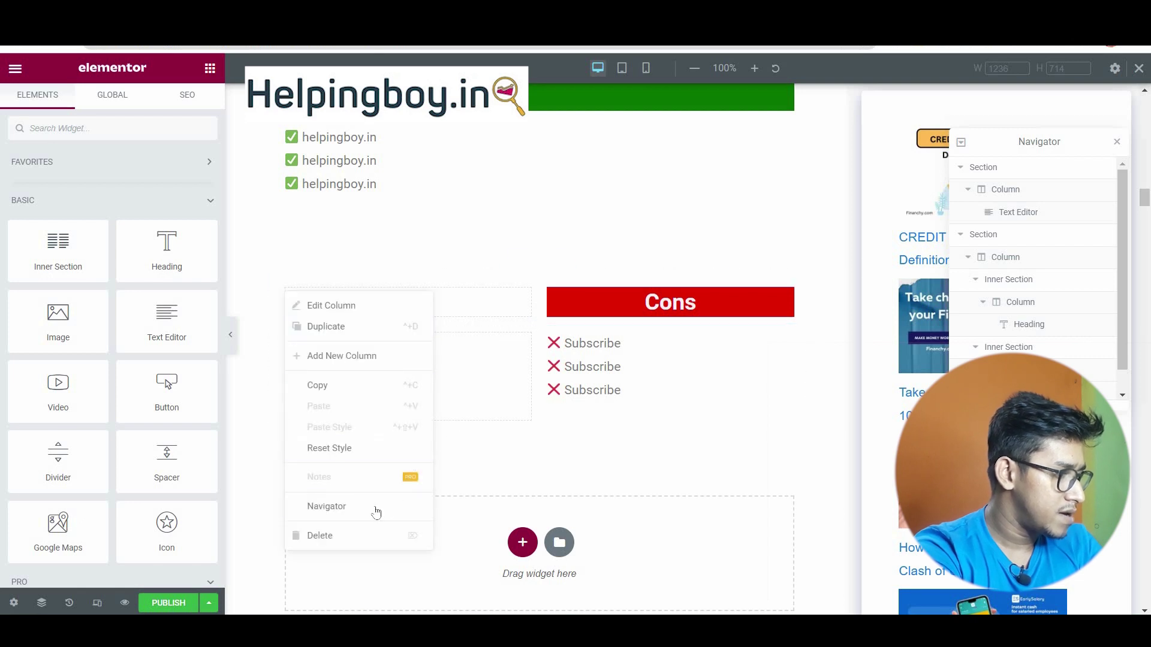
pyautogui.click(348, 537)
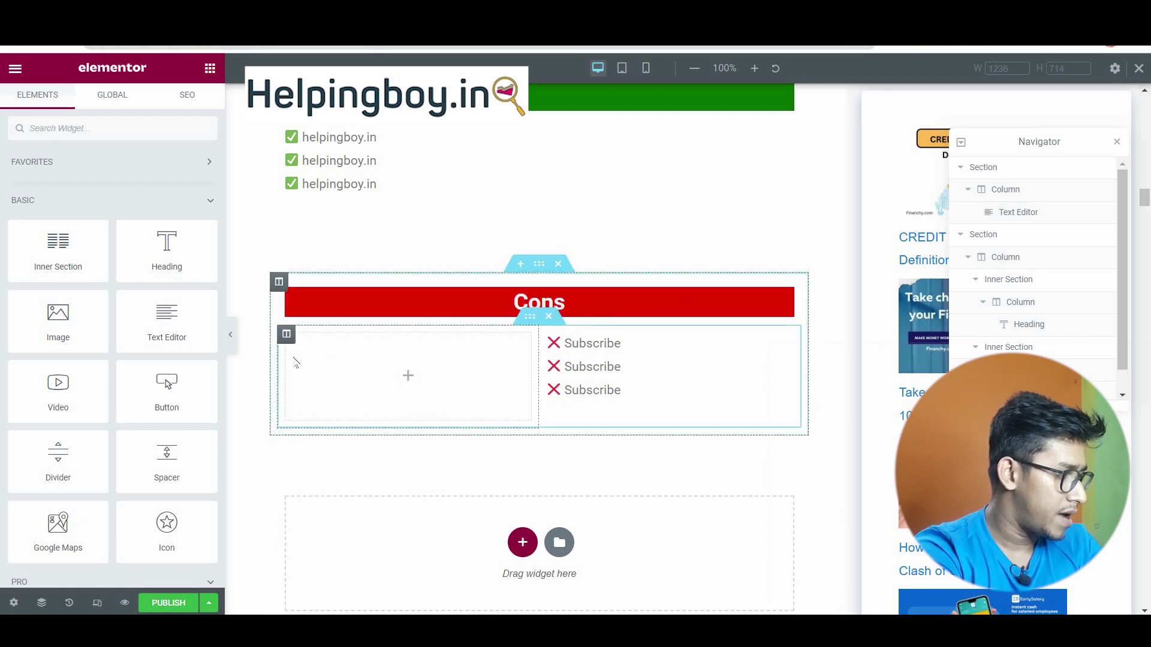
pyautogui.rightClick(287, 335)
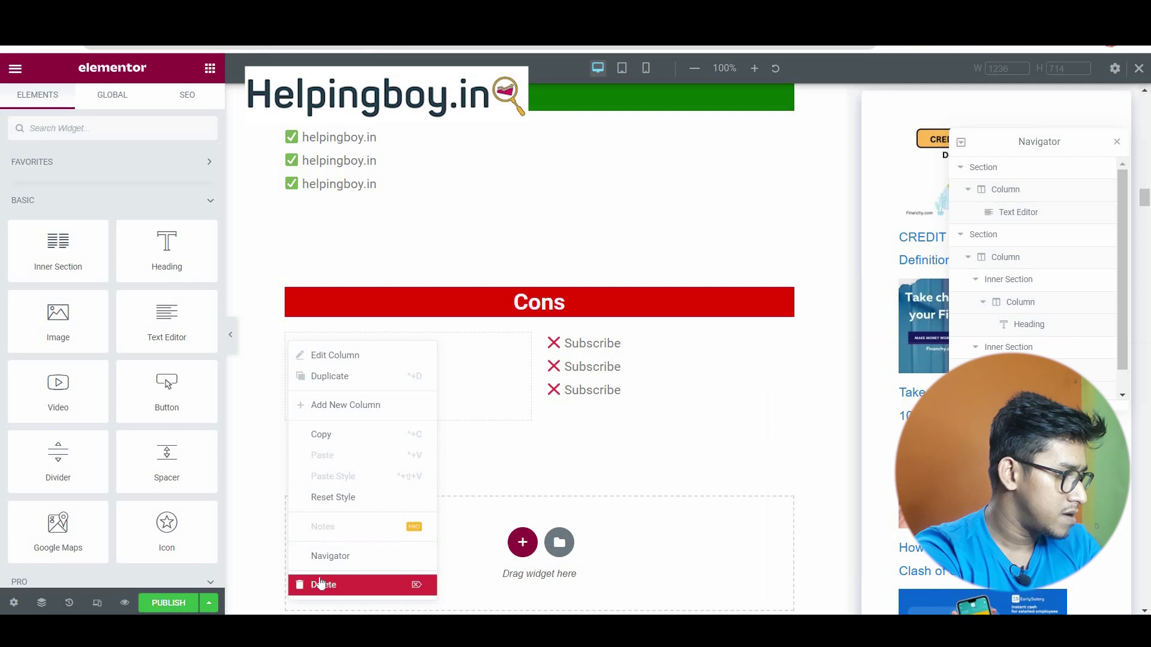
pyautogui.click(318, 583)
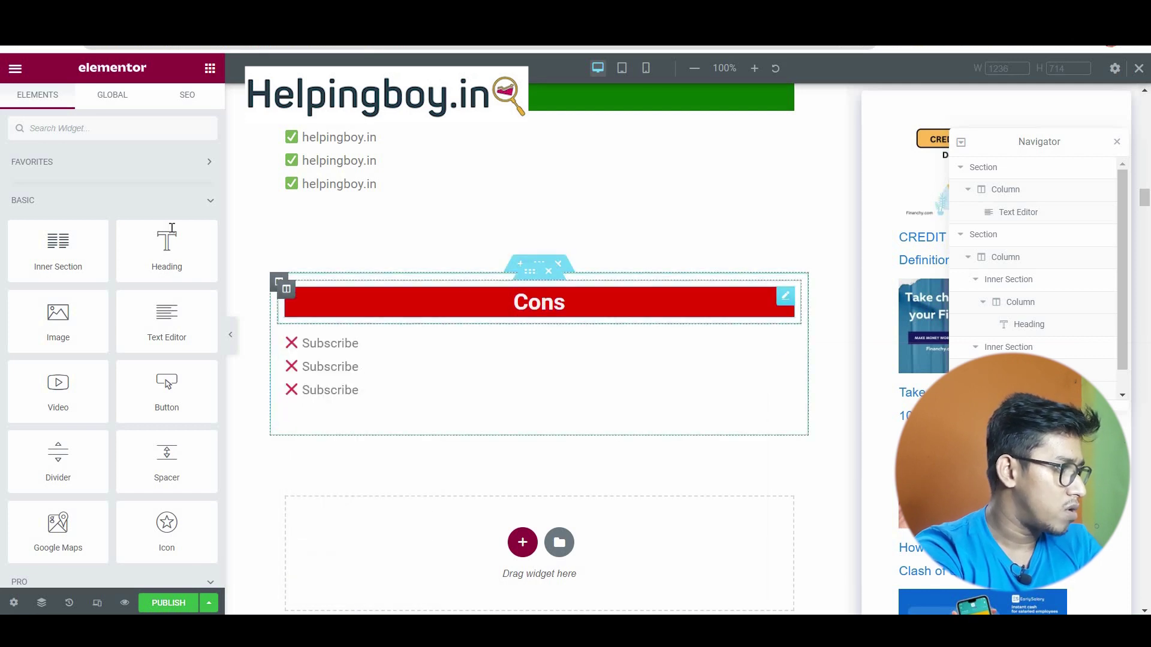
pyautogui.click(566, 303)
pyautogui.click(138, 396)
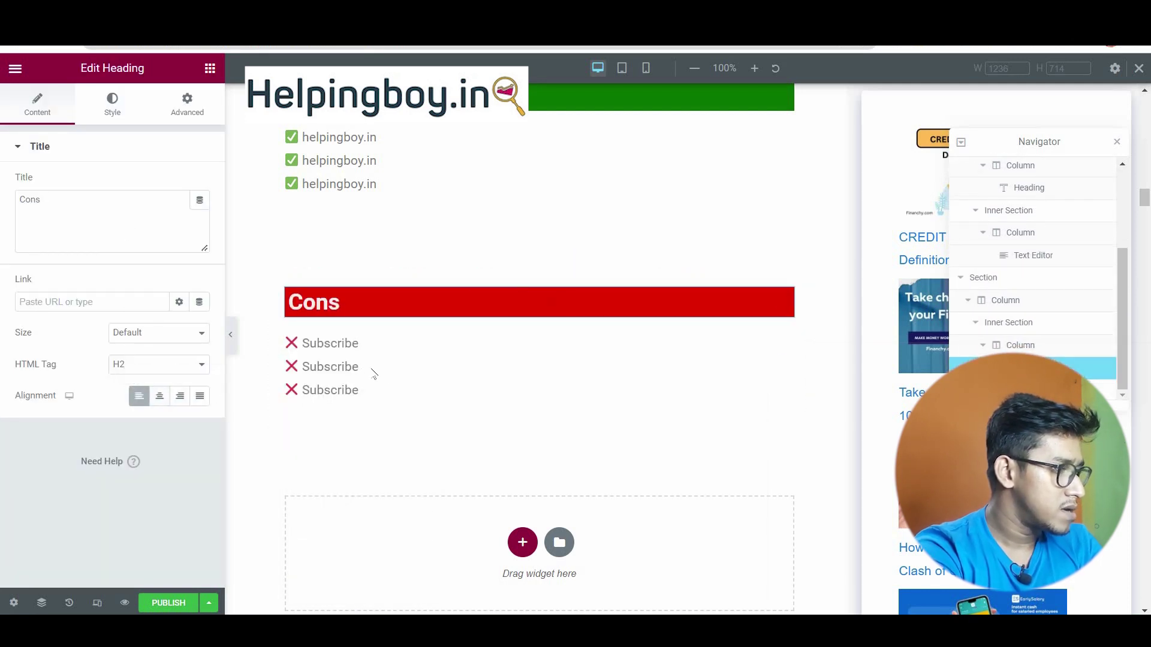
# Step: Examine the stacked Pros and Cons sections in the mobile layout and return to the desktop layout
pyautogui.scroll(1, 426, 397)
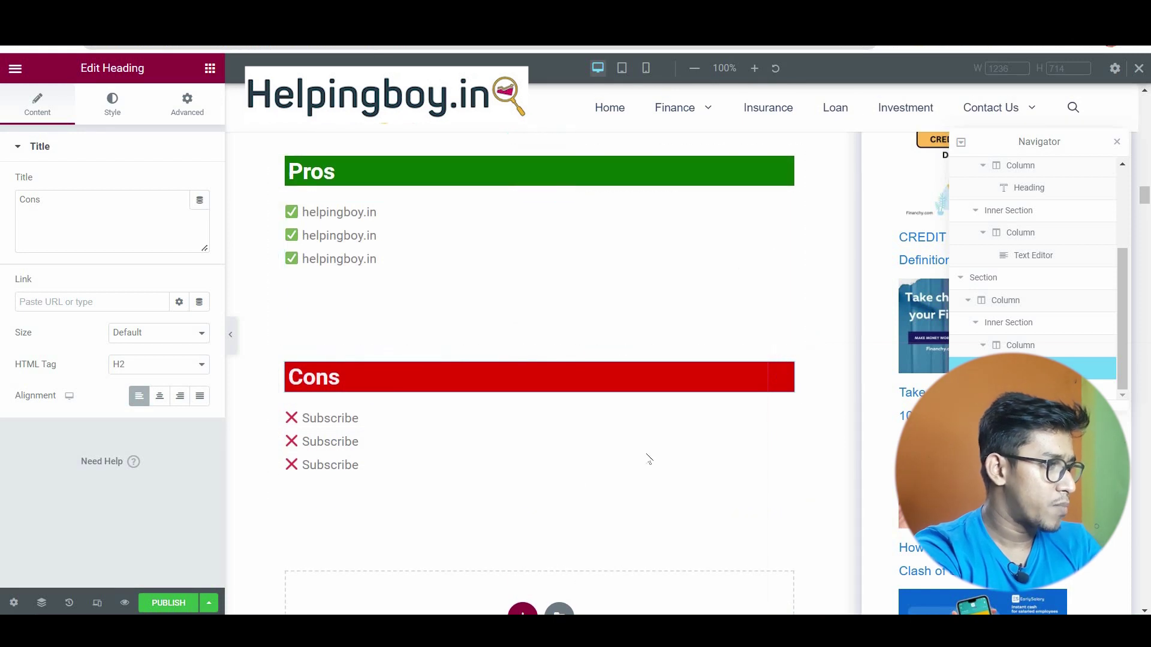
pyautogui.click(646, 69)
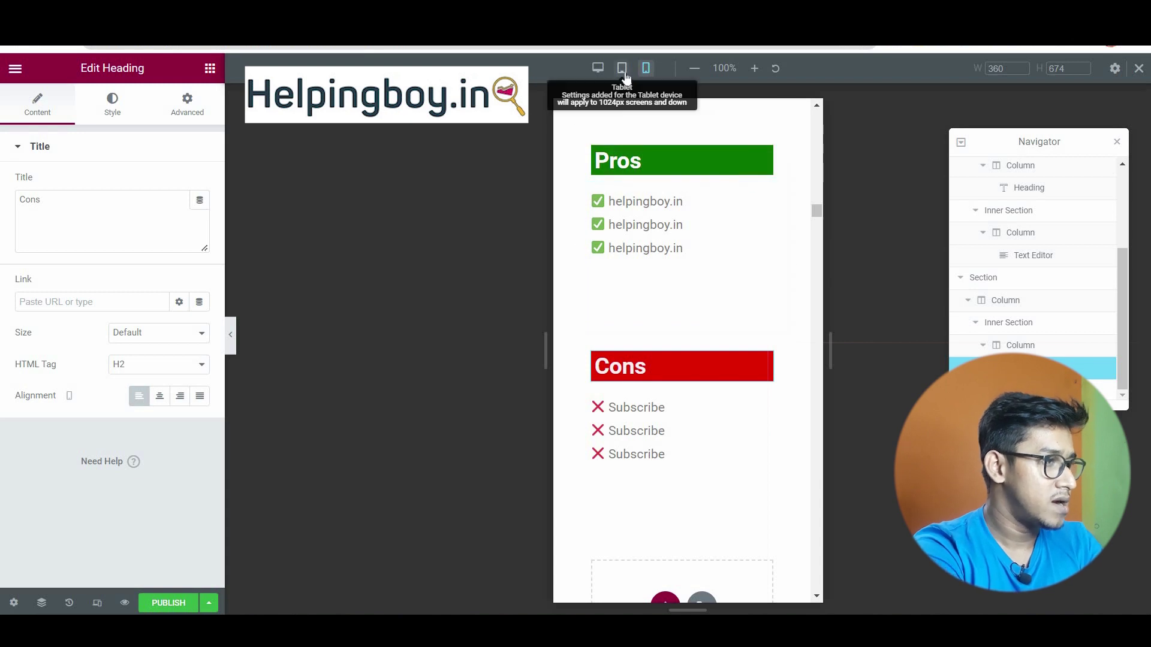
pyautogui.click(600, 70)
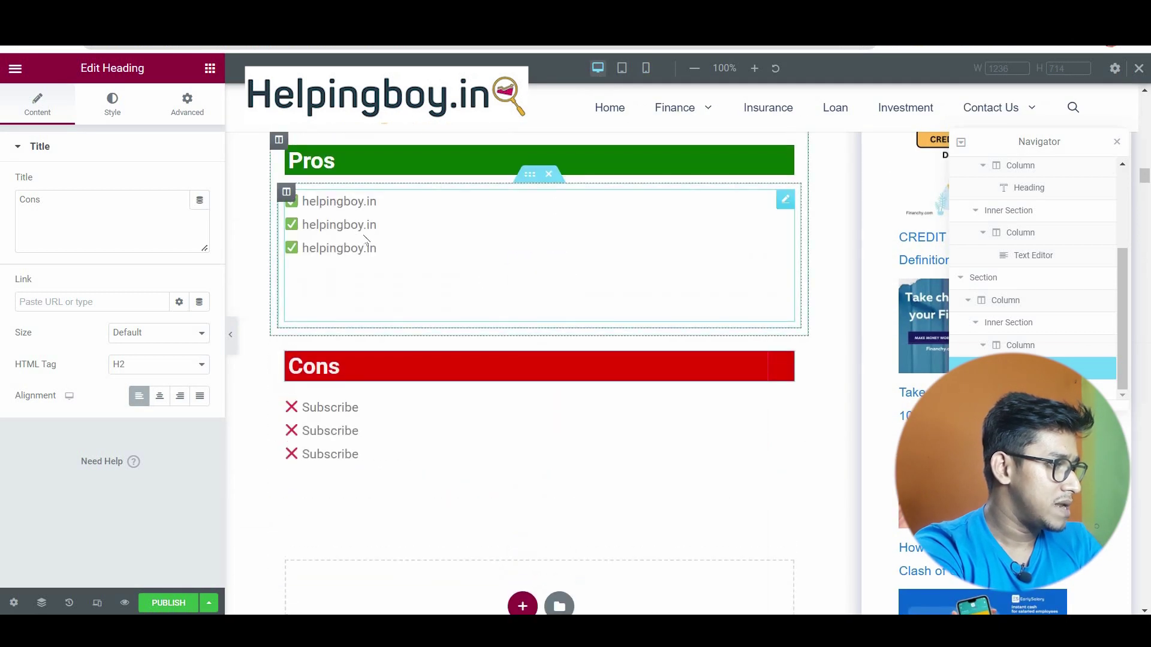
# Step: Open the helpingboy.in list under Pros for editing and select the text of its first item
pyautogui.scroll(3, 352, 226)
pyautogui.click(354, 368)
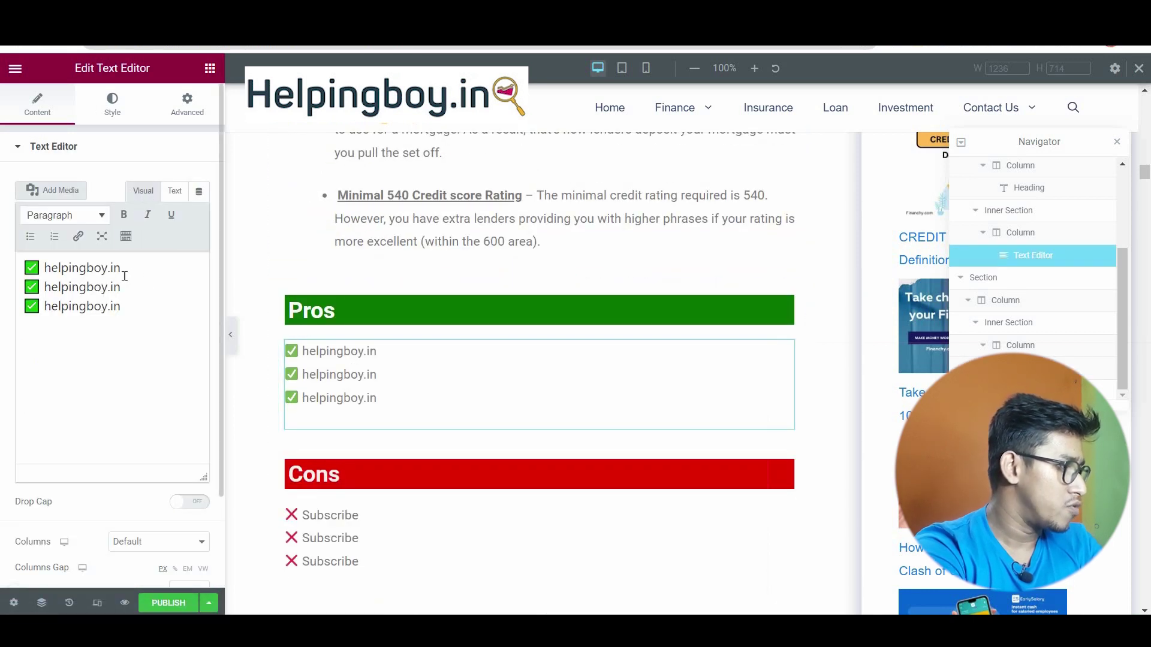
pyautogui.moveTo(117, 268); pyautogui.dragTo(46, 271)
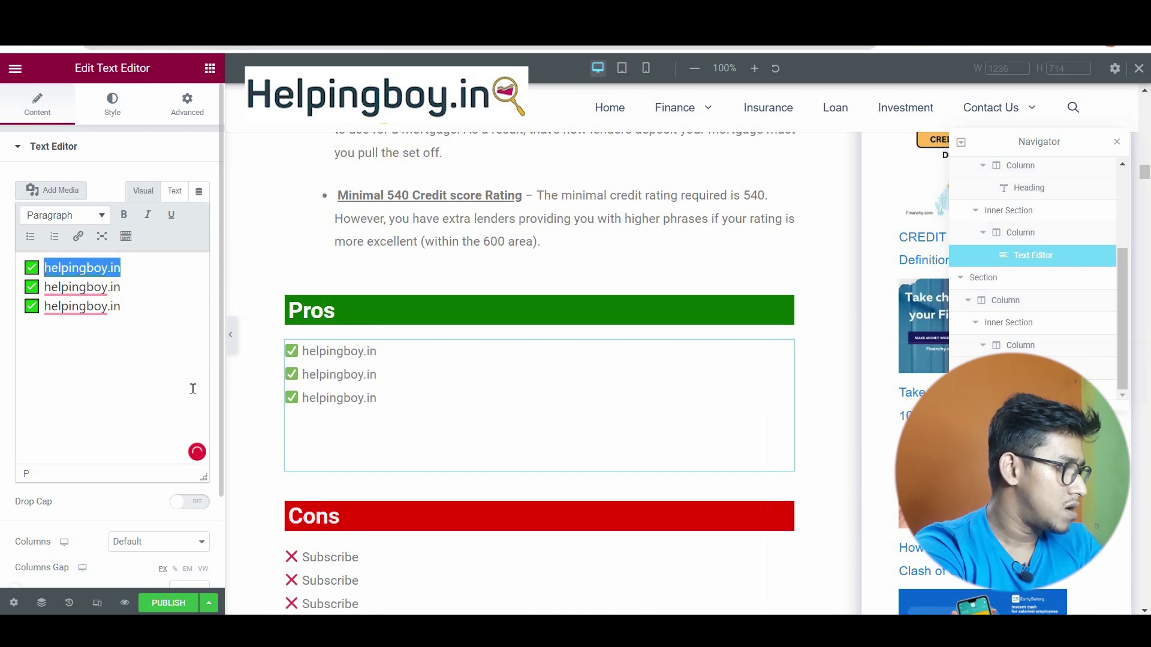
# Step: Try replacing the third Subscribe item in the Cons list with "please subscribe" in bold, and delete that text
pyautogui.scroll(-4, 444, 440)
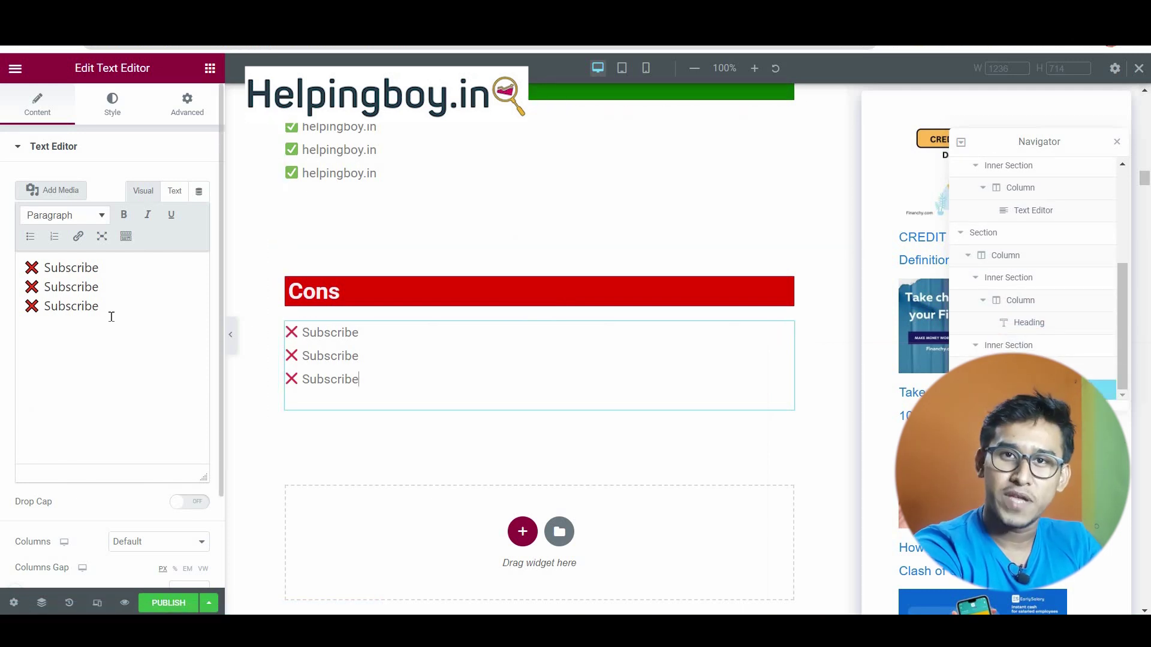
pyautogui.moveTo(99, 305); pyautogui.dragTo(45, 305)
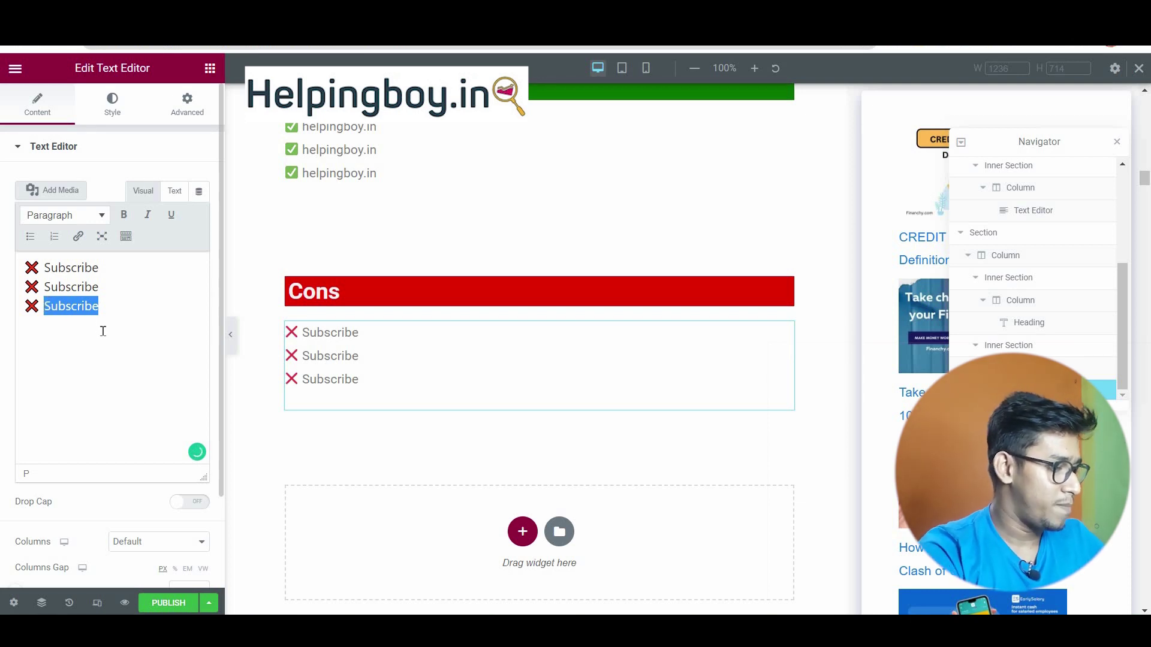
pyautogui.write('please ')
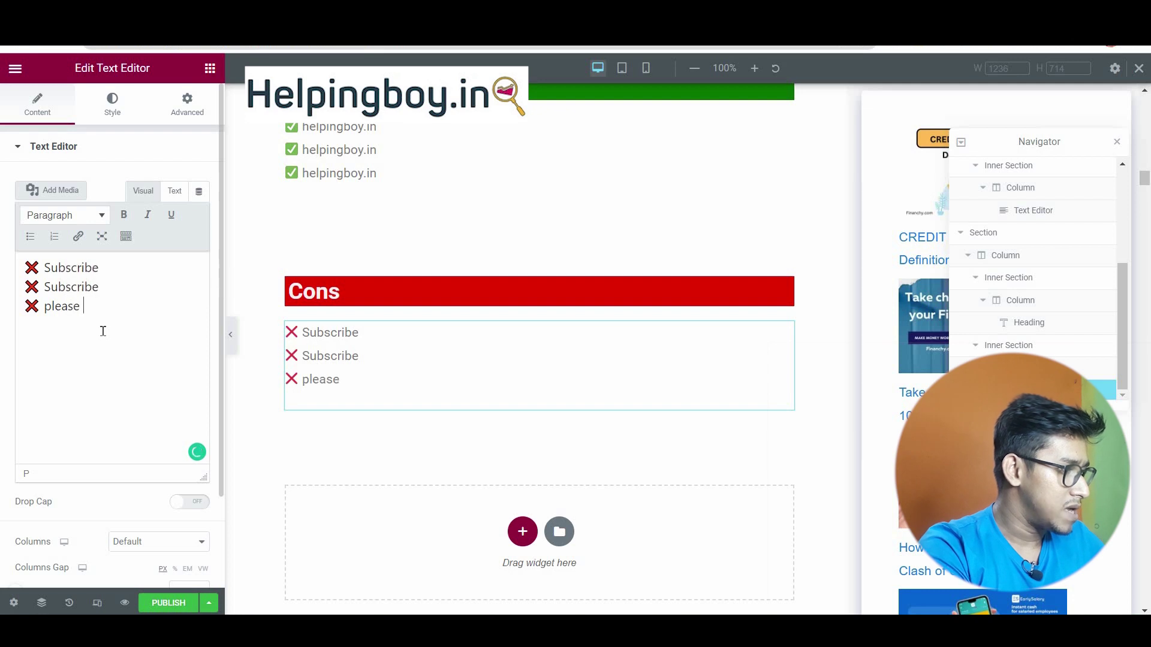
pyautogui.write('subscribe')
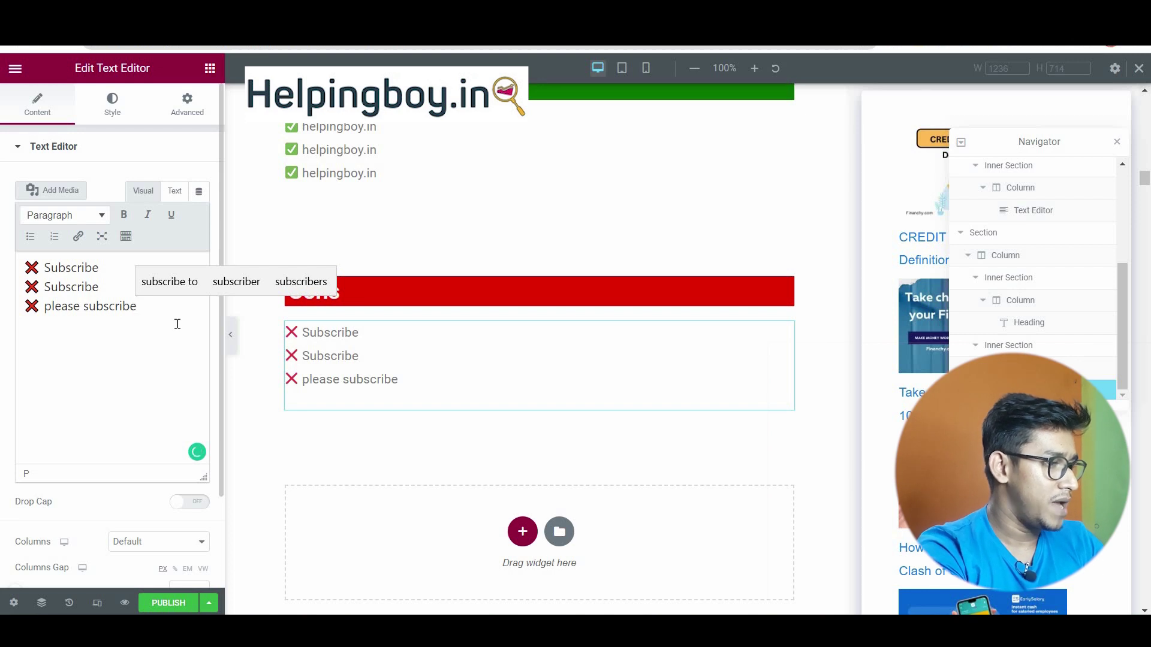
pyautogui.moveTo(42, 306); pyautogui.dragTo(135, 304)
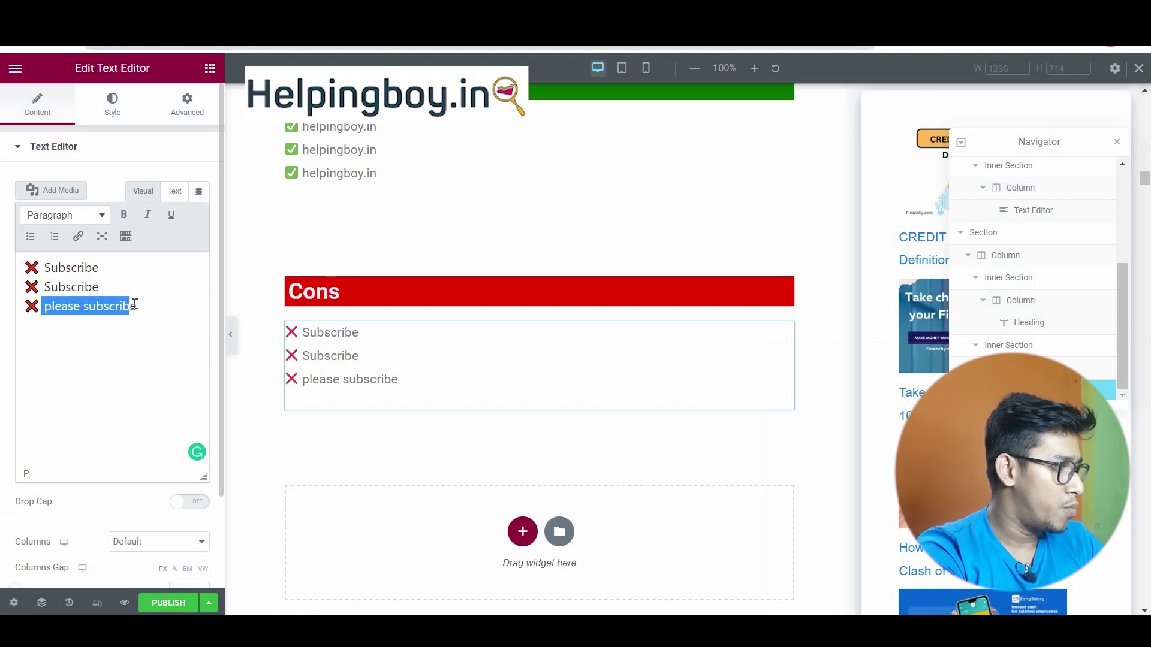
pyautogui.click(123, 214)
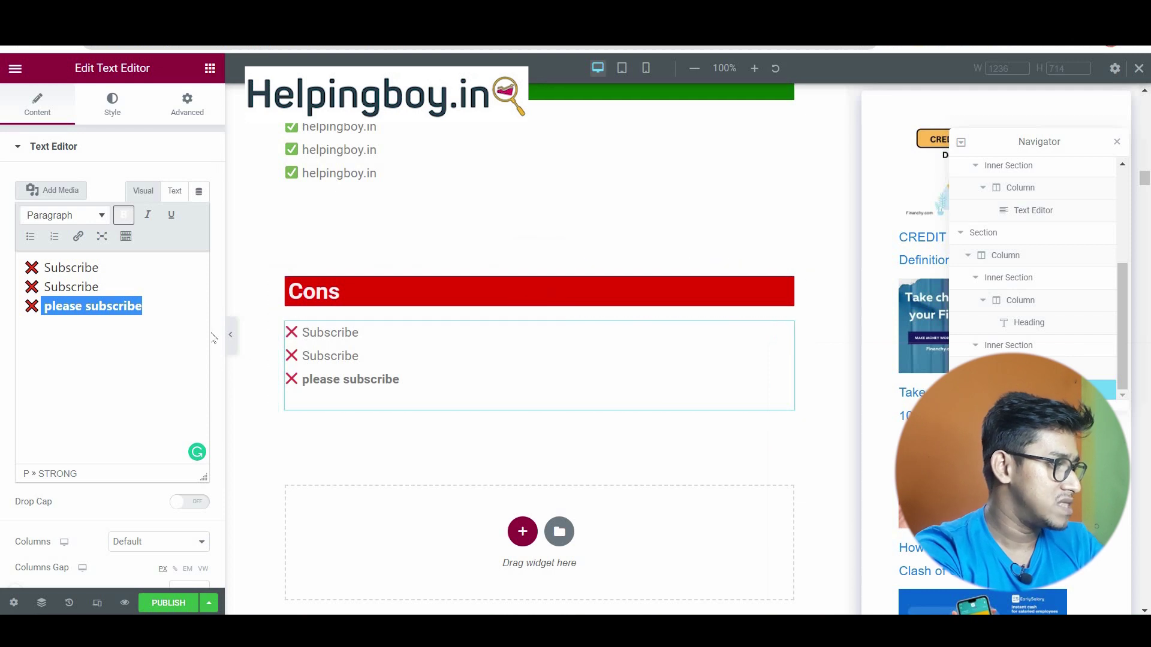
pyautogui.press('BackSpace')
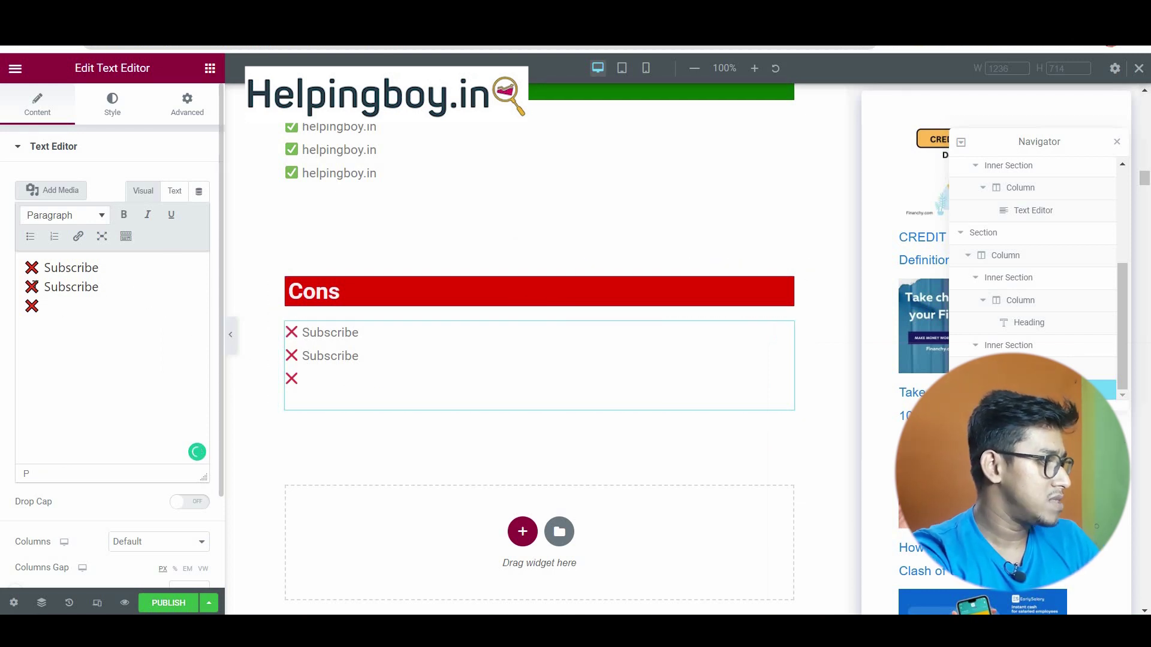
# Step: Fill the third Cons item with "Subscribe" and add a second group of three cross-marked Subscribe lines below a blank line
pyautogui.moveTo(24, 267); pyautogui.dragTo(63, 319)
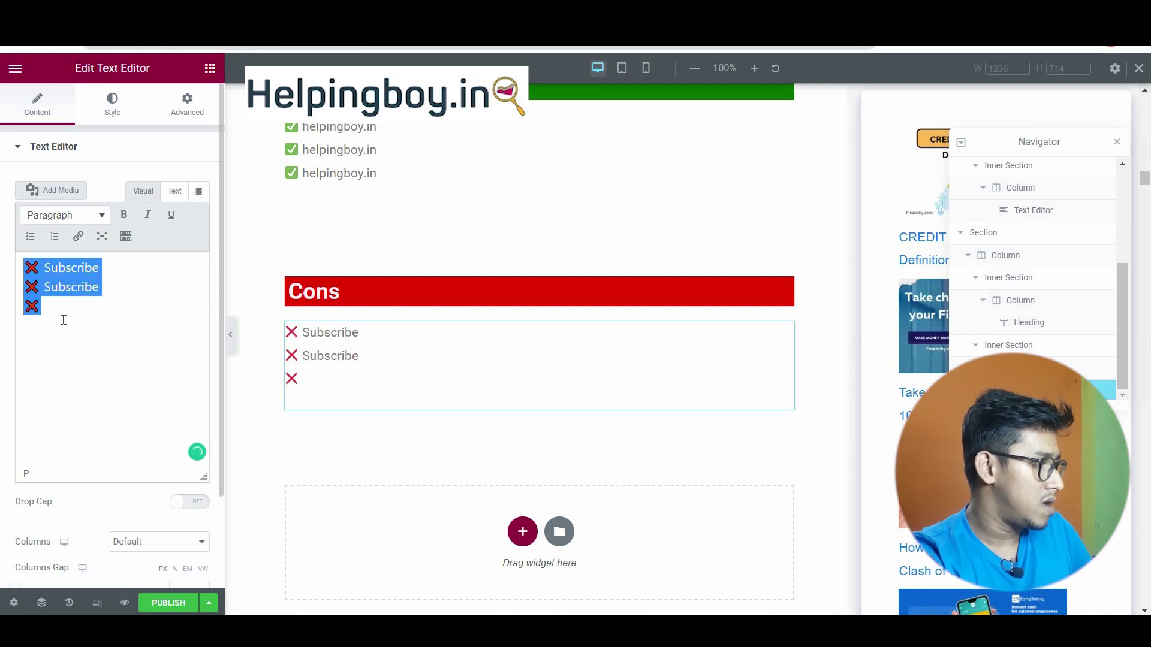
pyautogui.click(69, 313)
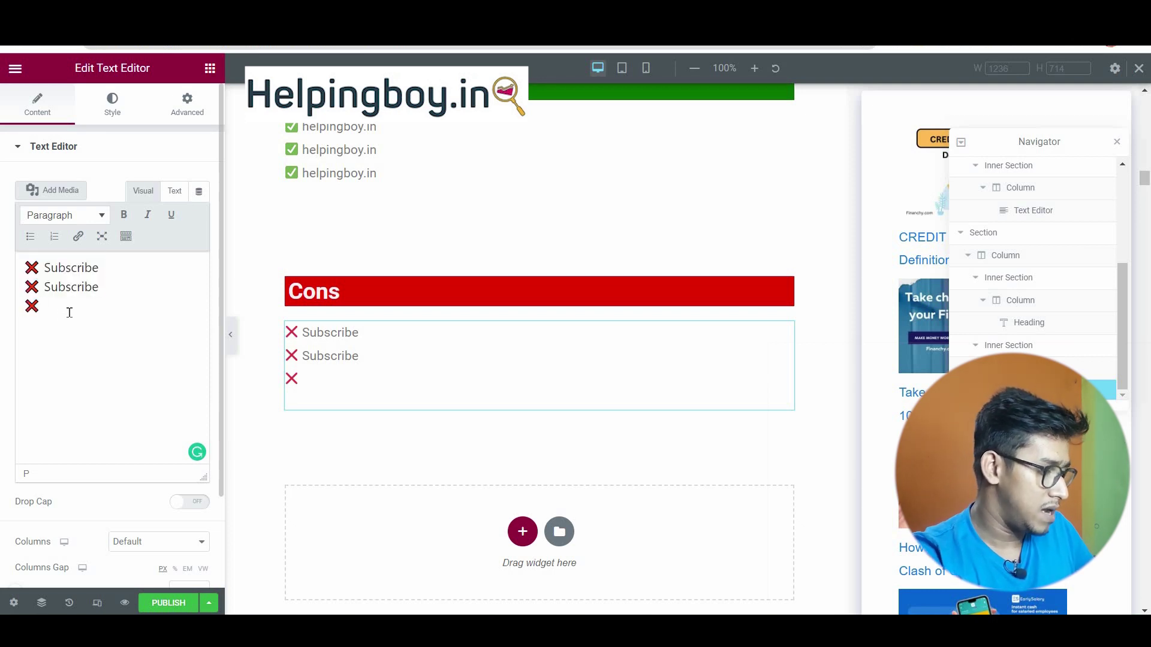
pyautogui.press('Return')
pyautogui.write('✖ Subscribe ✖ Subscribe ✖')
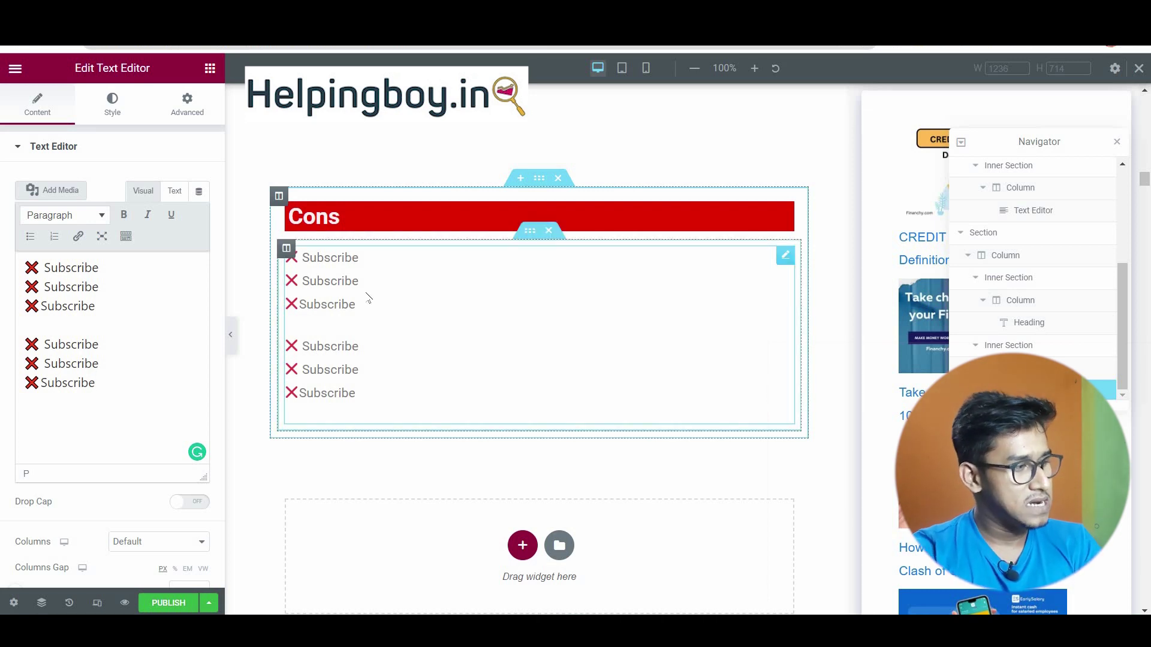
# Step: Set the Cons heading's padding to 10 px on all sides
pyautogui.scroll(4, 379, 290)
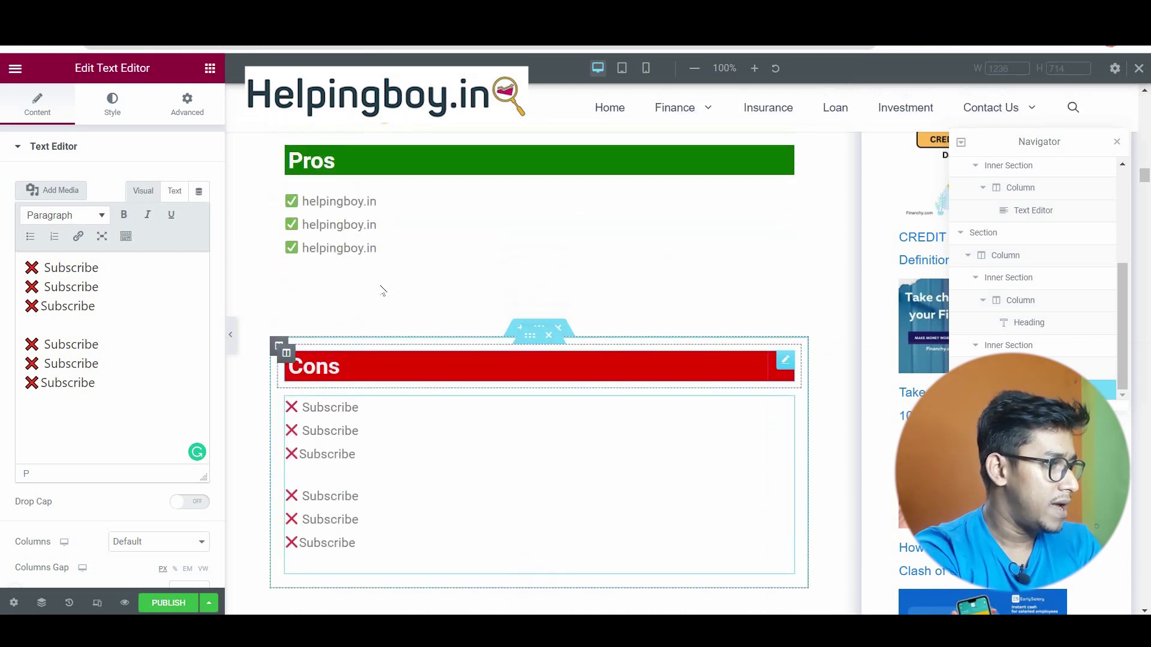
pyautogui.click(338, 442)
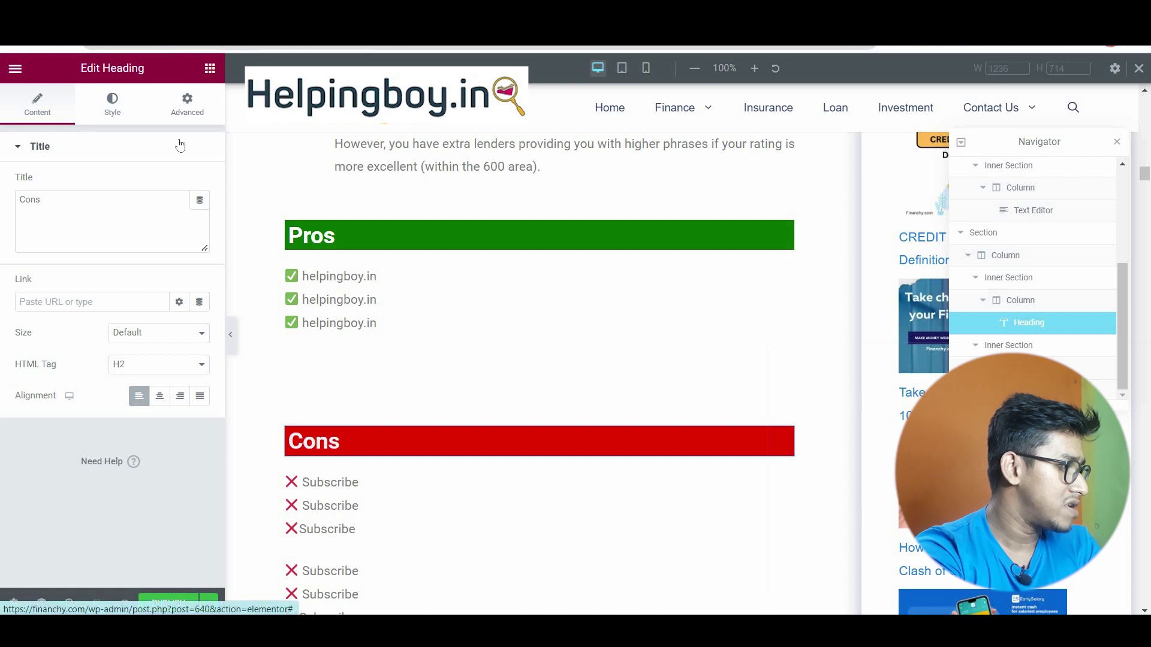
pyautogui.click(188, 101)
pyautogui.doubleClick(28, 259)
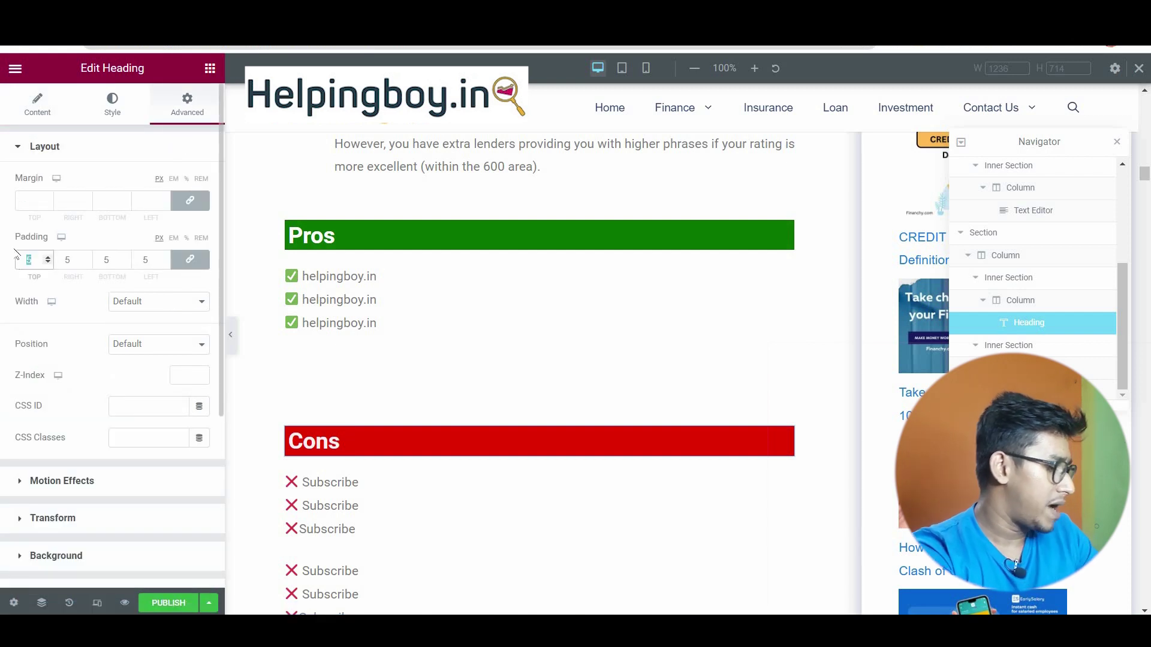
pyautogui.write('10')
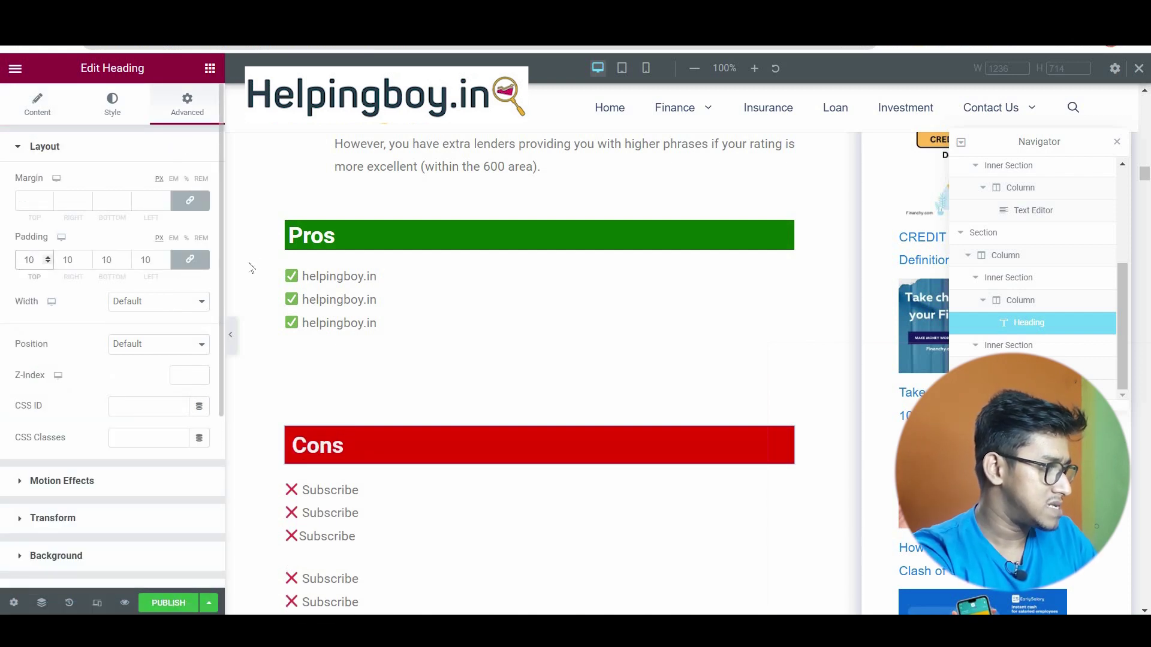
# Step: Set the Pros heading's padding to 10 px on all sides
pyautogui.click(333, 236)
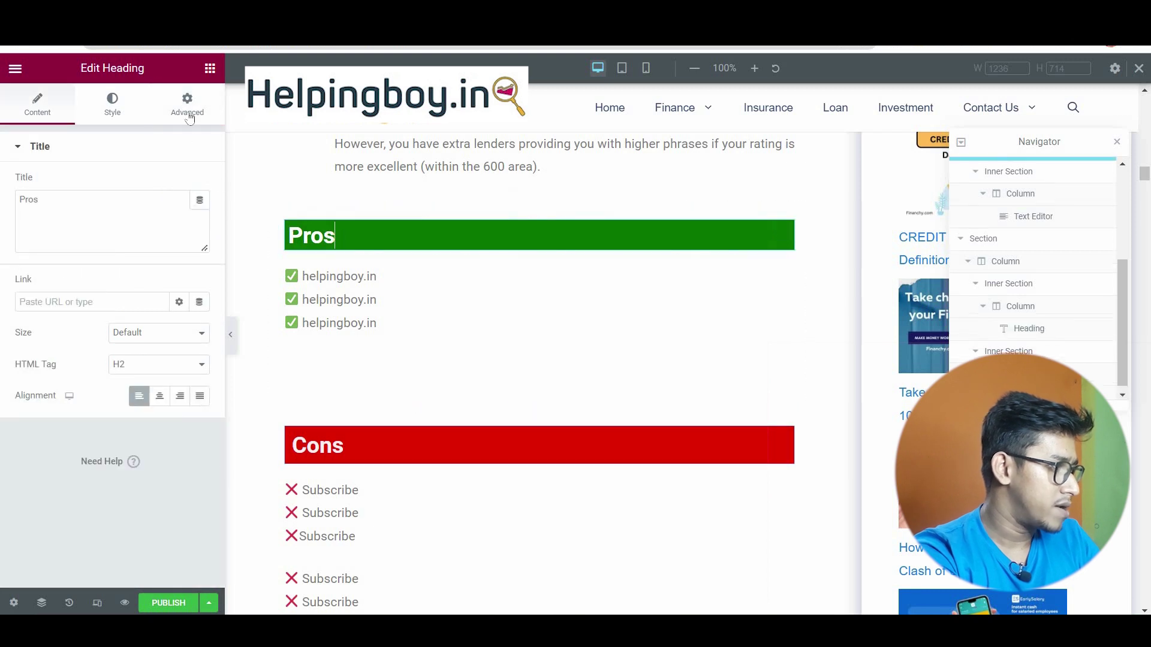
pyautogui.click(186, 107)
pyautogui.click(35, 264)
pyautogui.write('10')
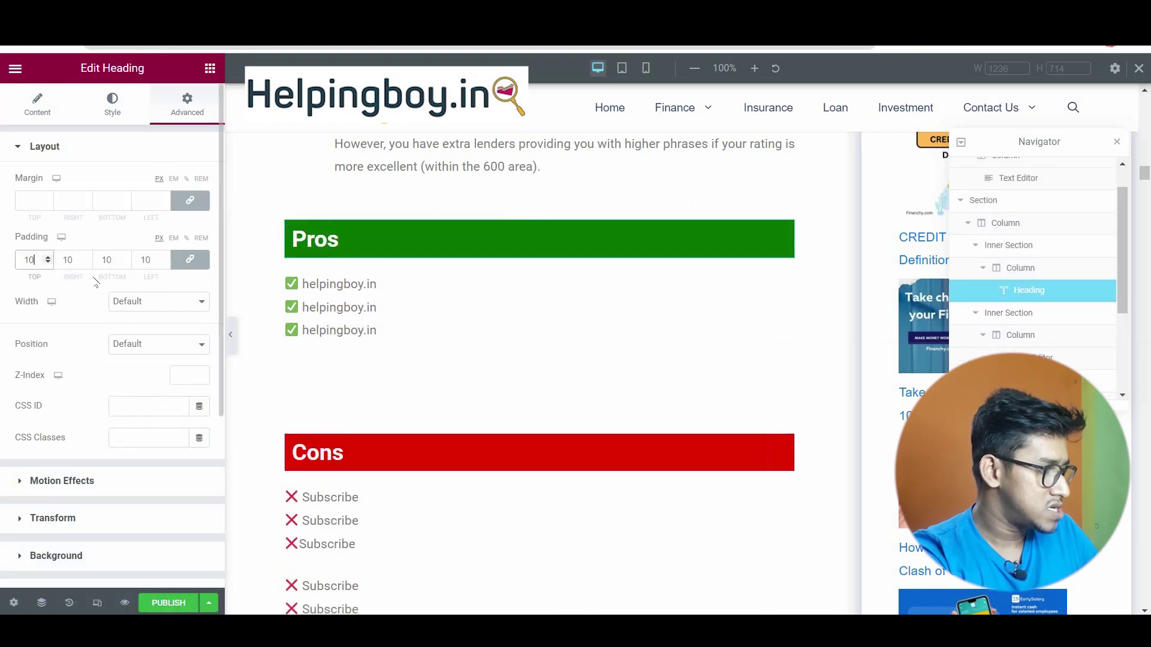
pyautogui.scroll(-1, 506, 427)
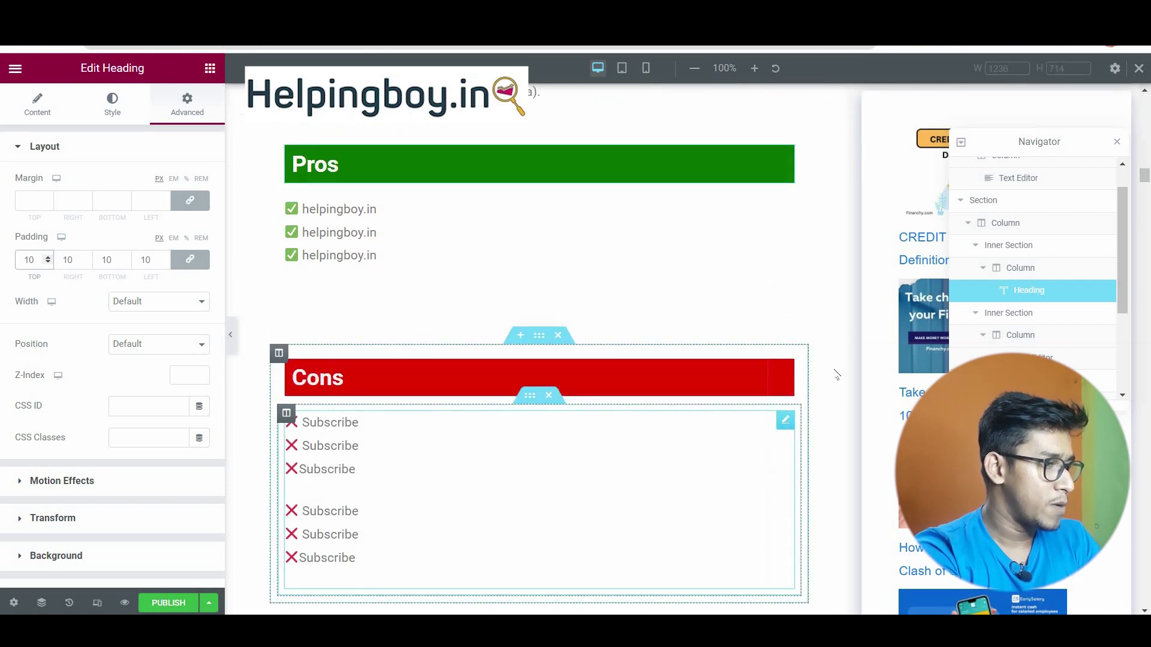